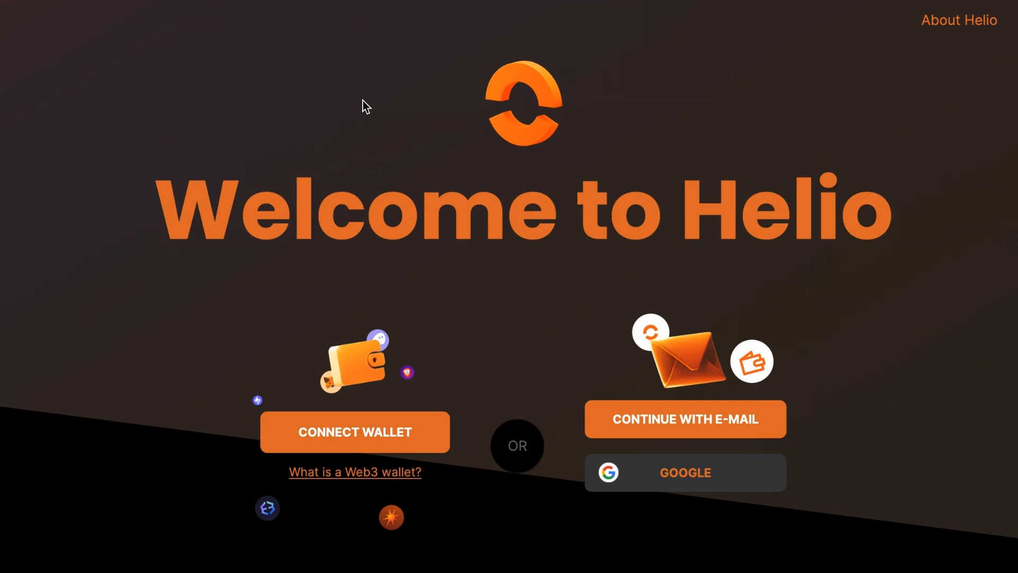
Go to the hel.io website.
key(super+l)
text(hel)
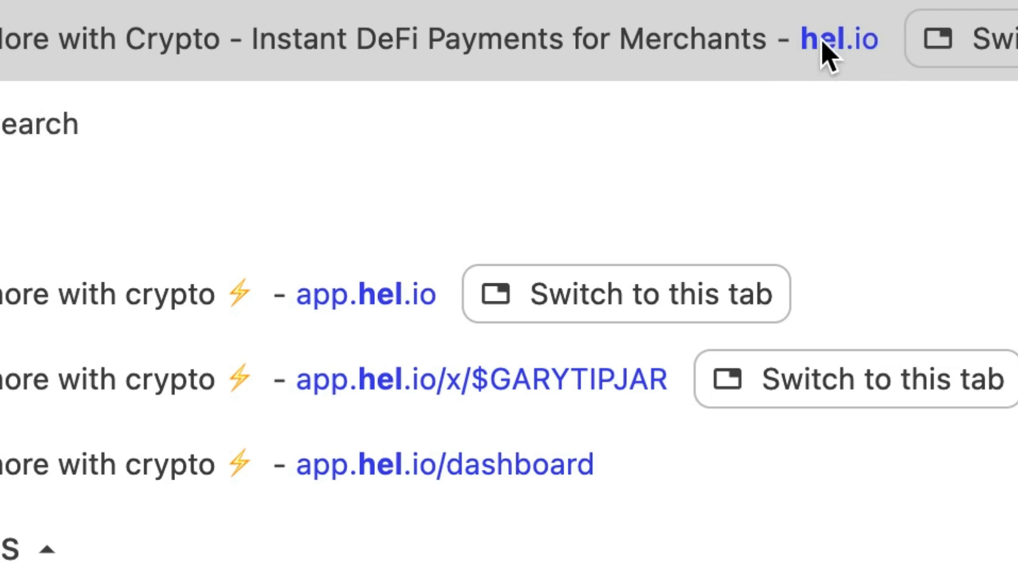
click(827, 42)
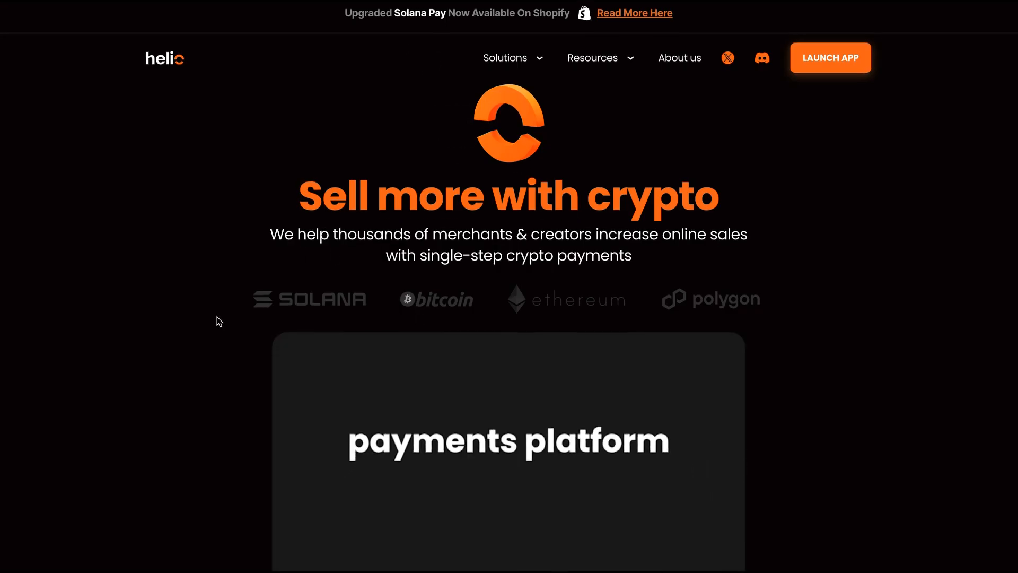
Look over the Helio homepage and launch the web app.
scroll(218, 320, down, 4)
scroll(218, 321, down, 6)
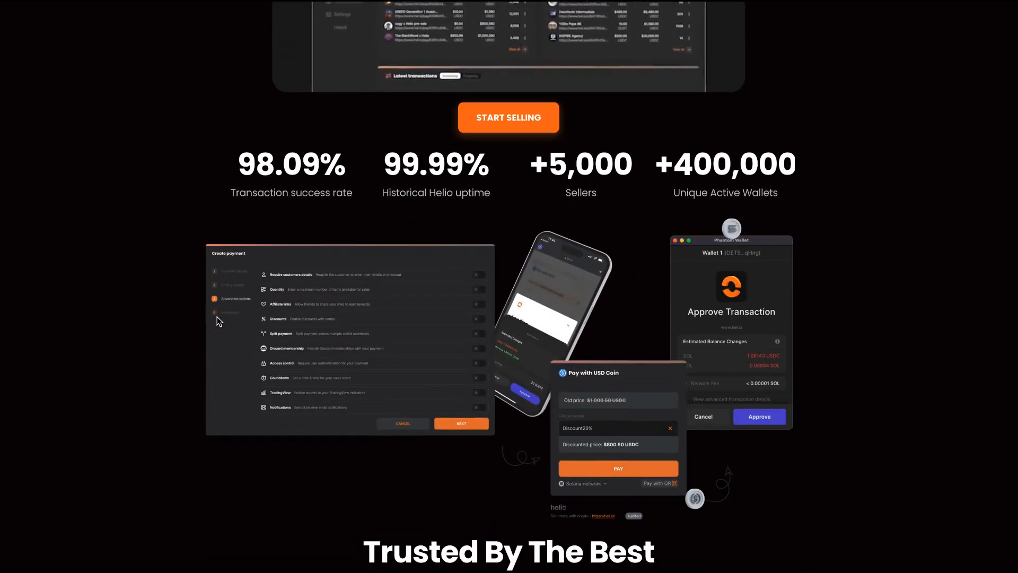
scroll(218, 320, up, 4)
scroll(219, 321, up, 6)
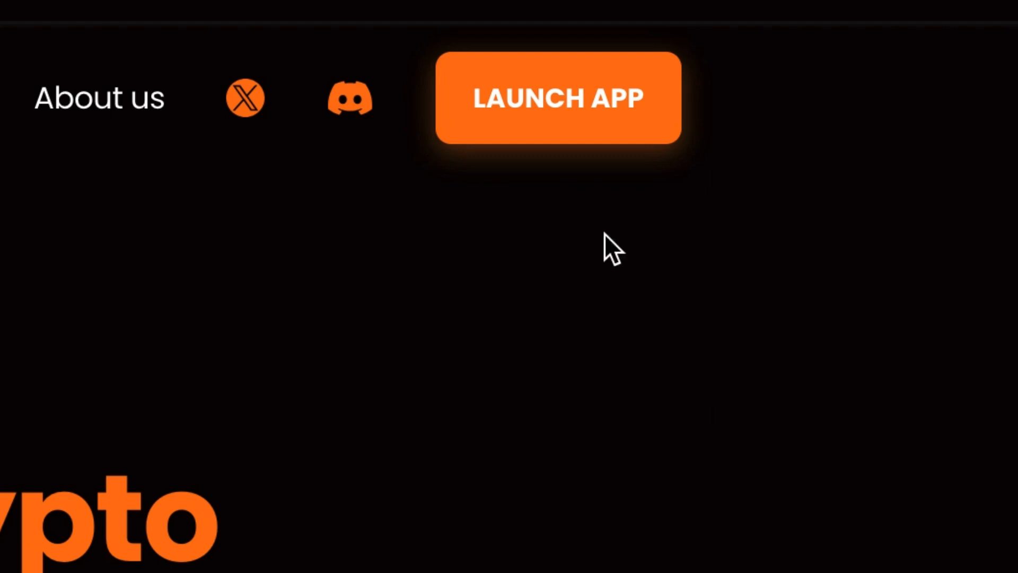
click(540, 135)
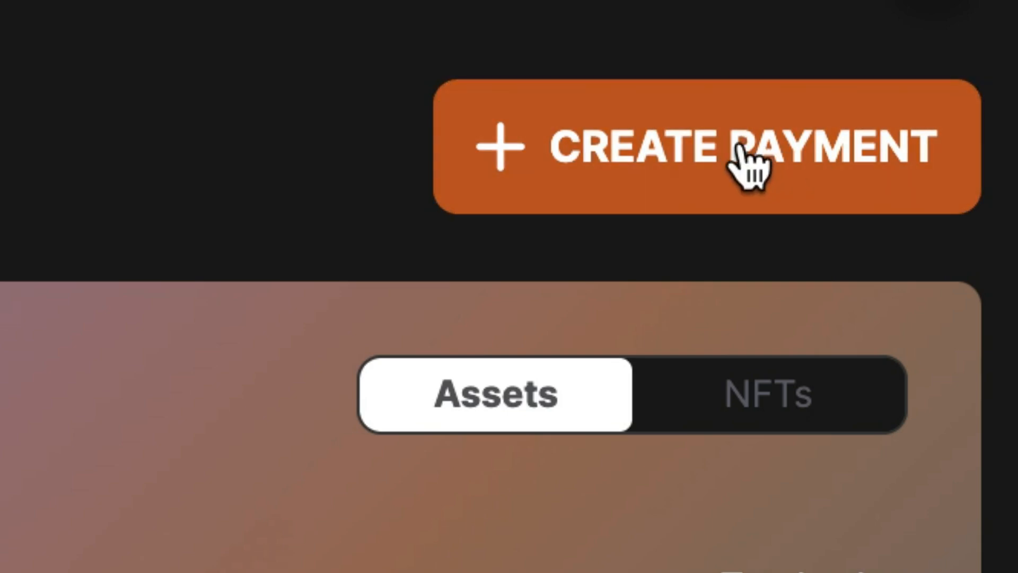
Start a new Pay Link from scratch and name the product "Tip Jar".
click(748, 161)
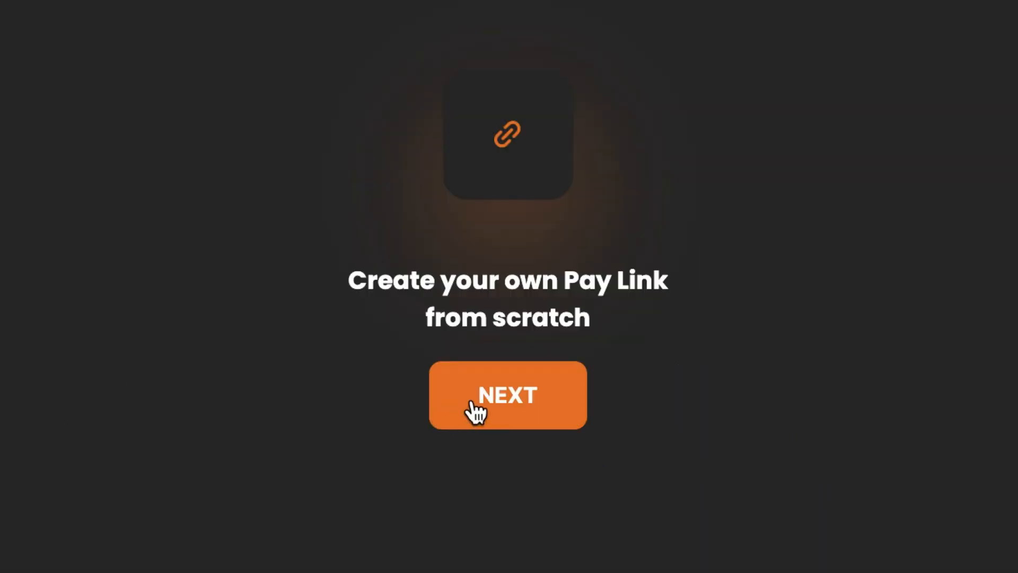
click(492, 421)
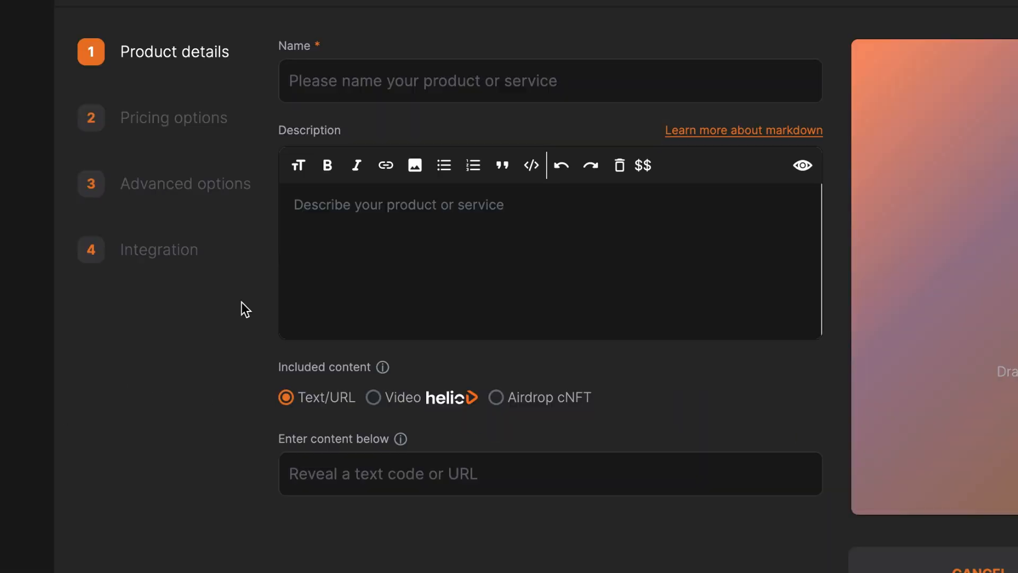
click(550, 80)
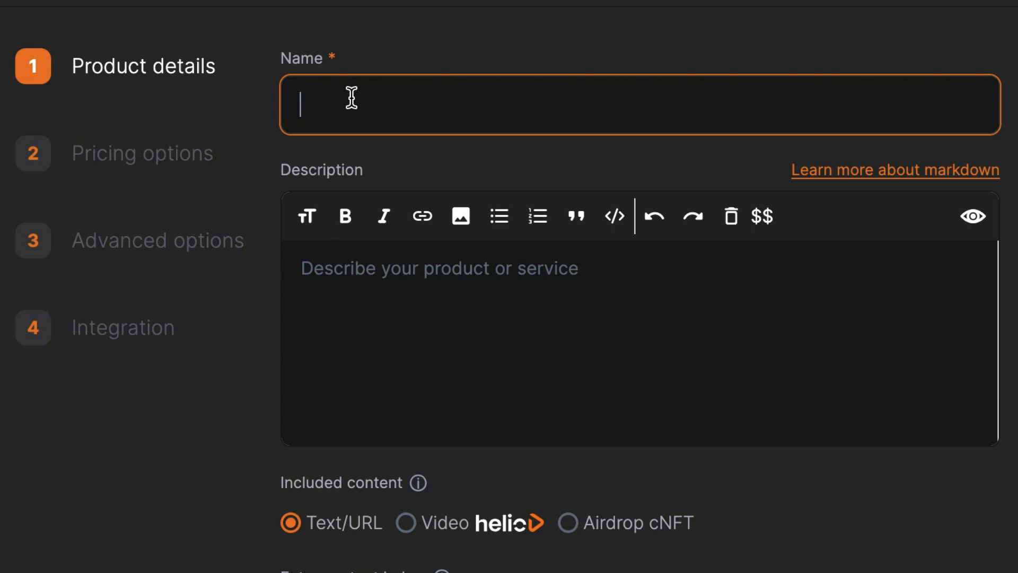
text(Tip Jar)
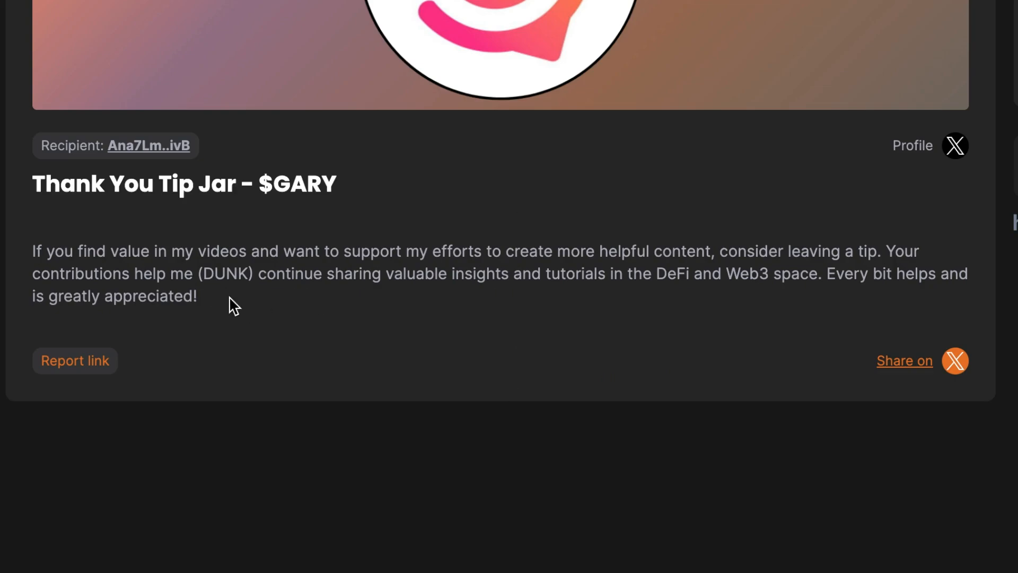
drag(200, 297, 25, 253)
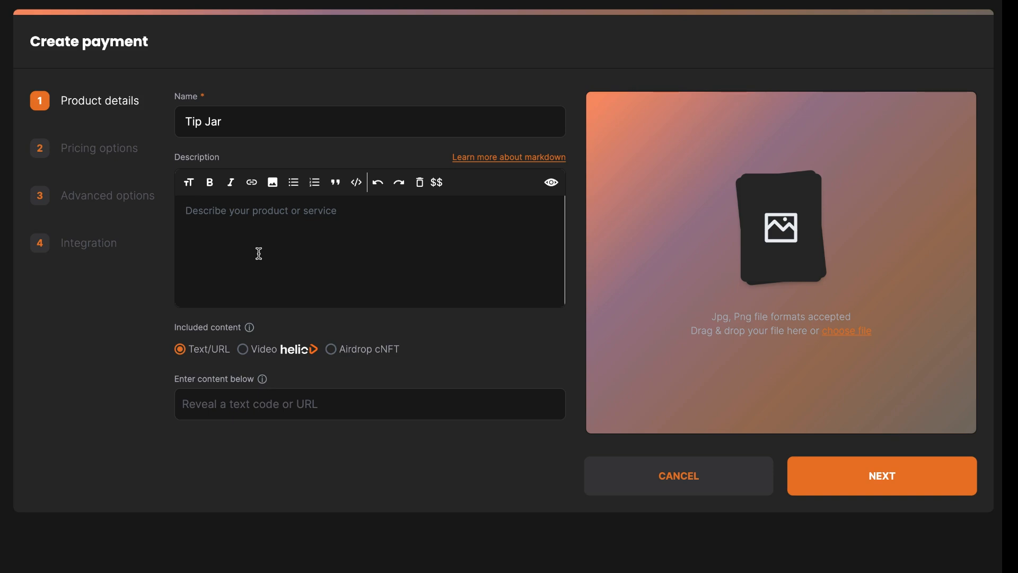
text(If you find value in my videos and want to support my efforts to create more helpful content, consider leaving a tip. Your contributions help me (DUNK) continue sharing valuable insights and tutorials in the DeFi and Web3 space. Every bit helps and is greatly appreciated!)
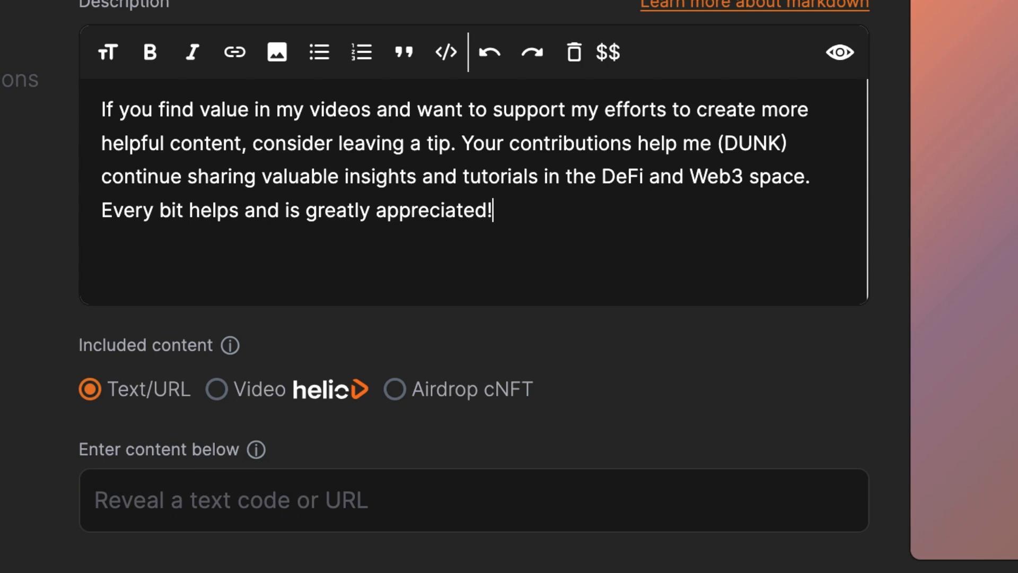
click(231, 413)
text(https://dunkmedia.club/)
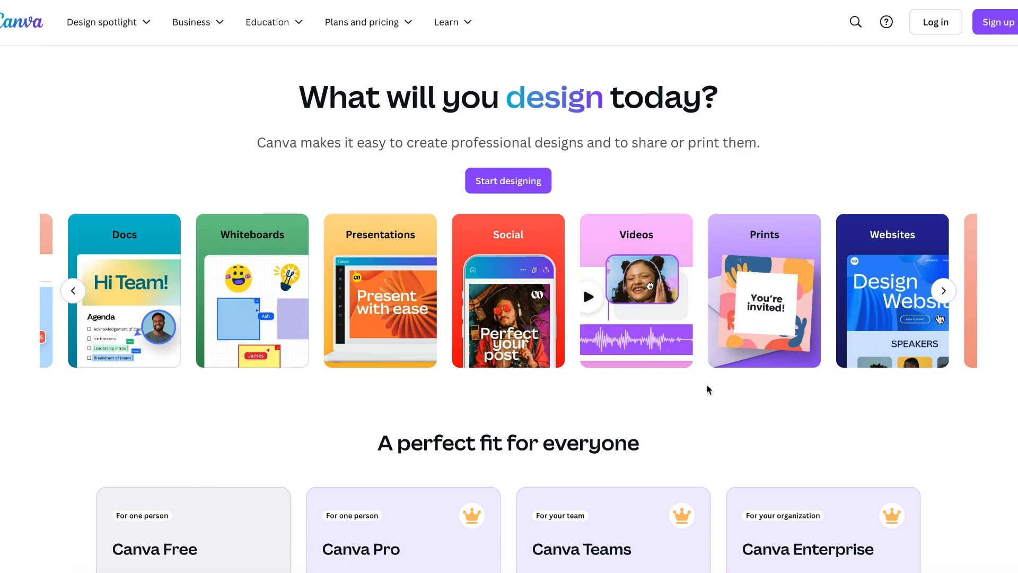
Look over the Canva homepage as a design tool for the product image.
scroll(454, 464, down, 4)
scroll(454, 465, down, 2)
scroll(453, 465, up, 6)
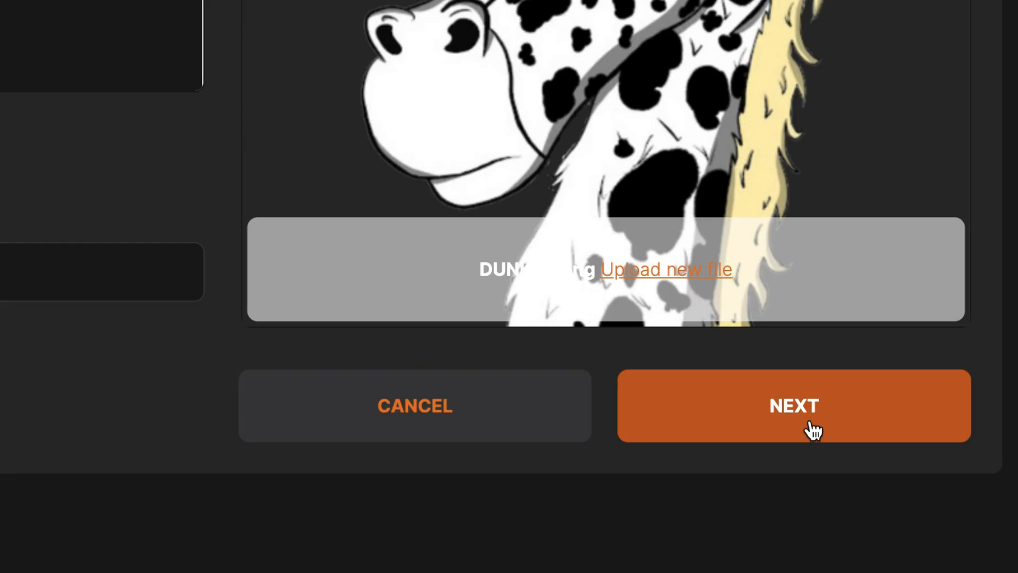
Continue from the product details to the payment's pricing options.
click(813, 431)
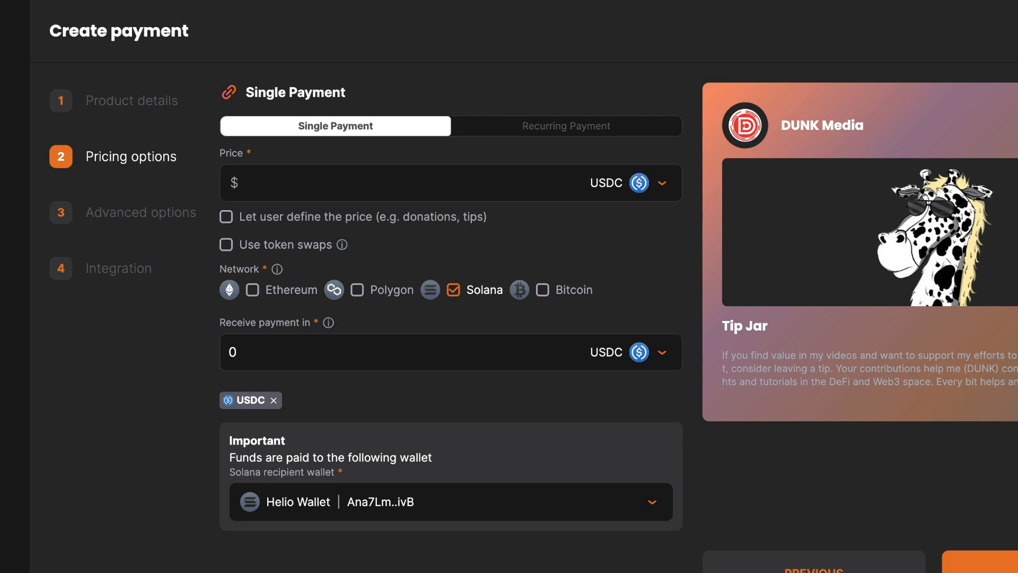
Search the available currencies for the price and choose GARY.
click(663, 187)
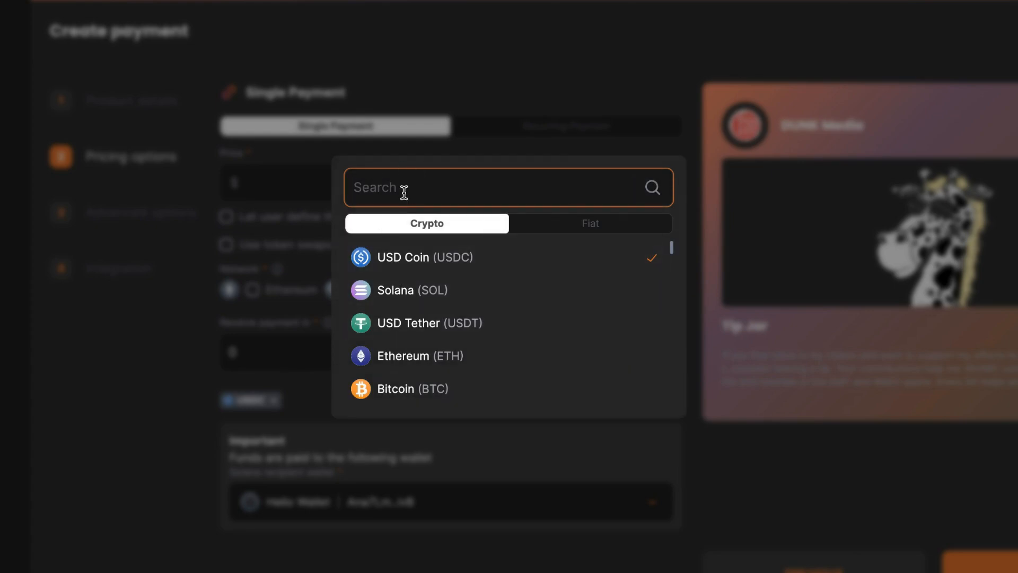
text(sol)
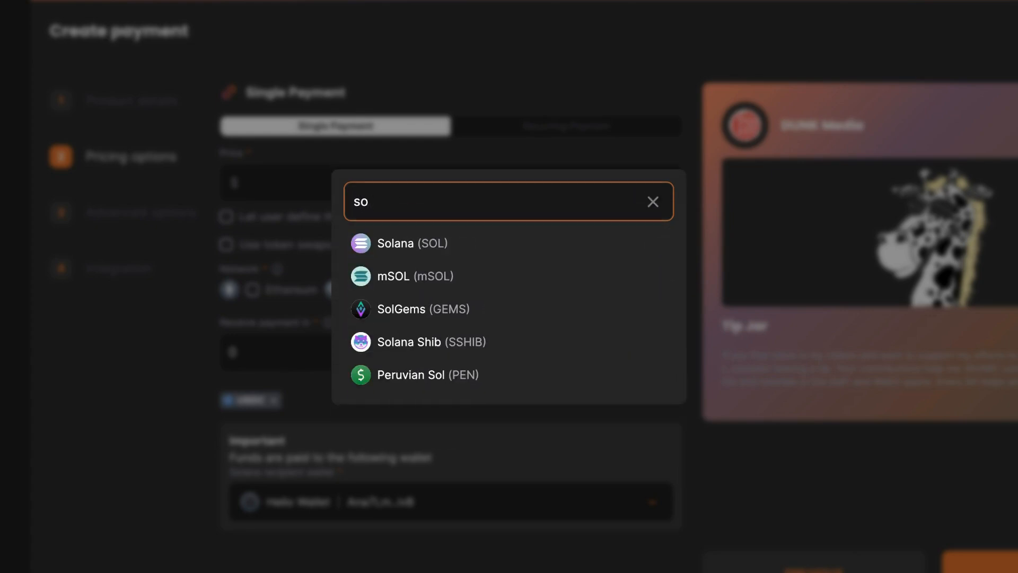
key(BackSpace)
key(BackSpace)
key(BackSpace)
text(gar)
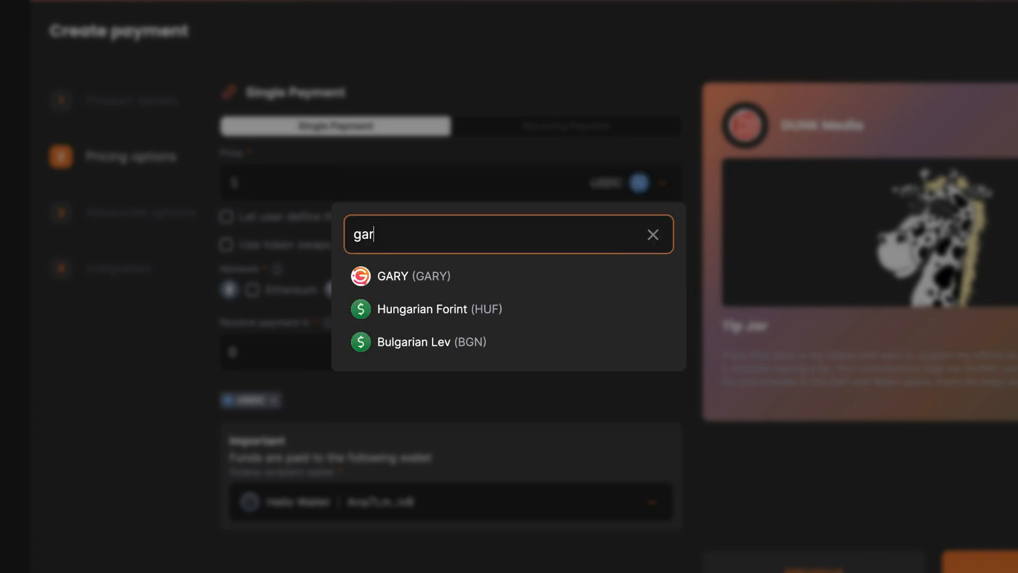
text(y)
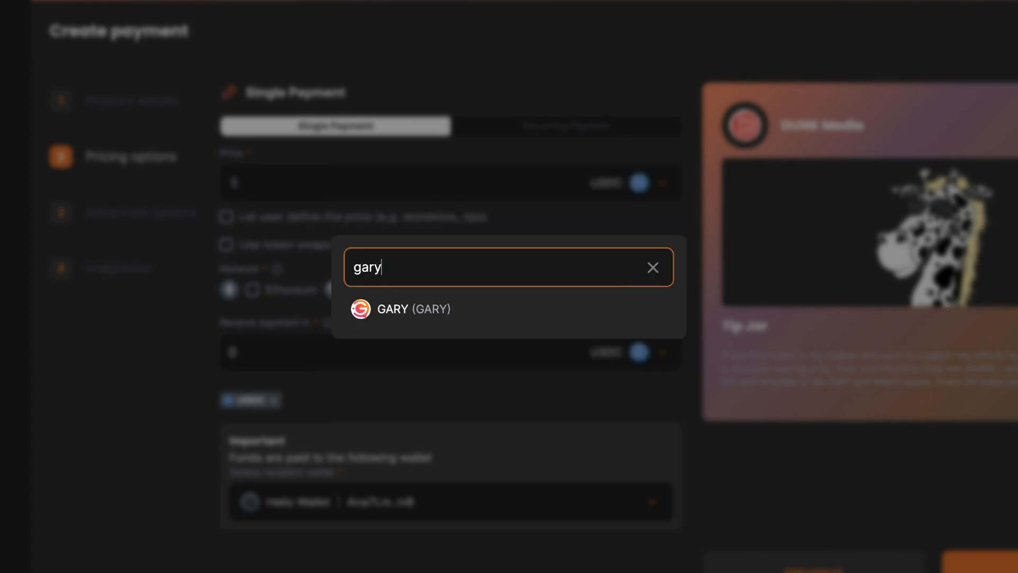
click(444, 303)
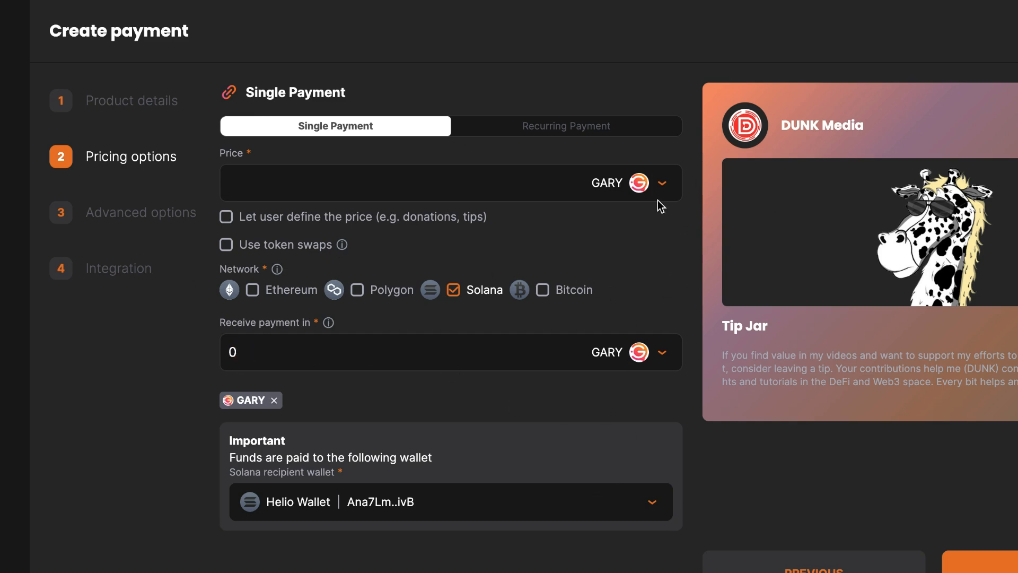
Change the price currency to USD Coin (USDC).
click(254, 175)
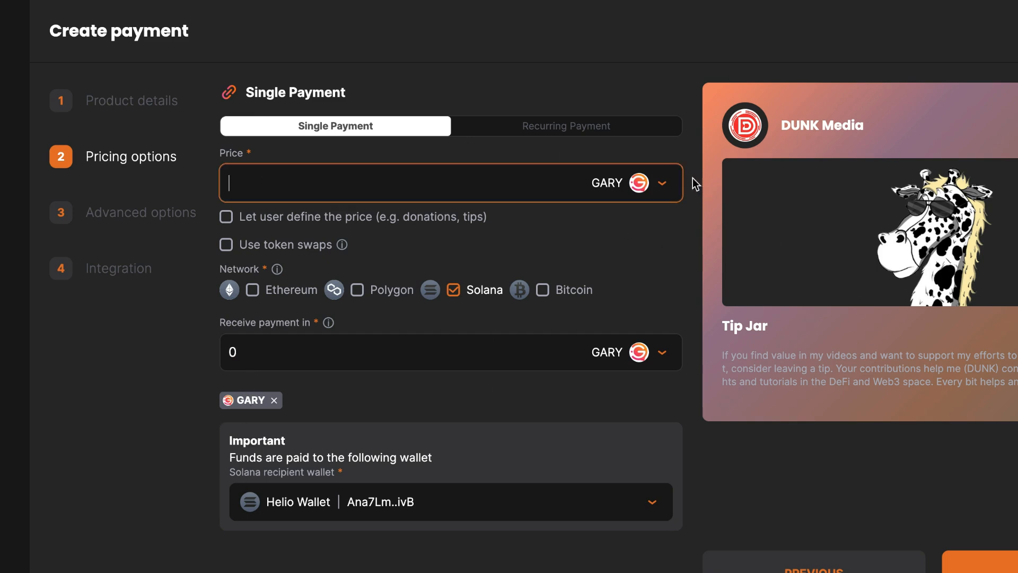
click(663, 192)
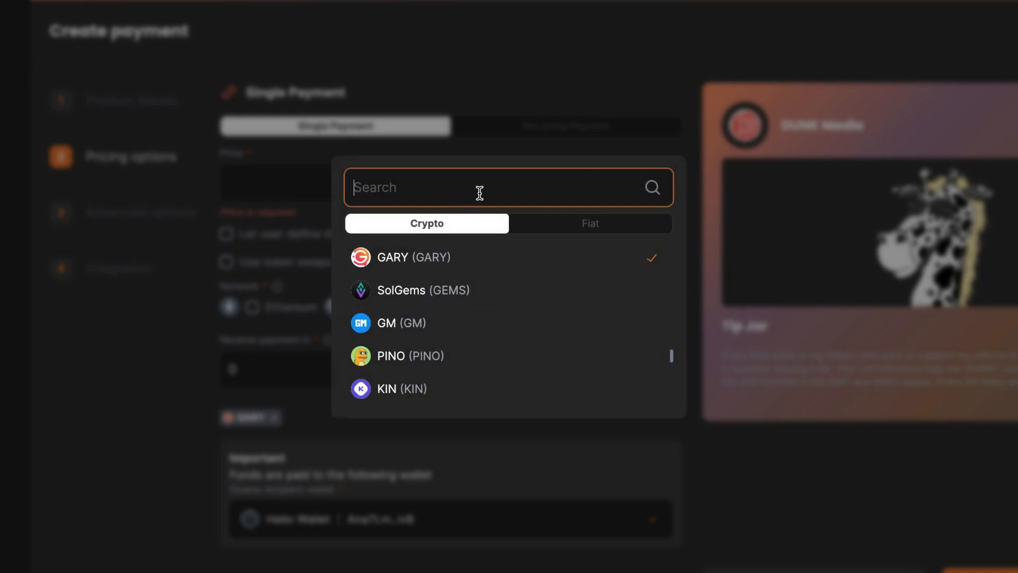
text(usdc)
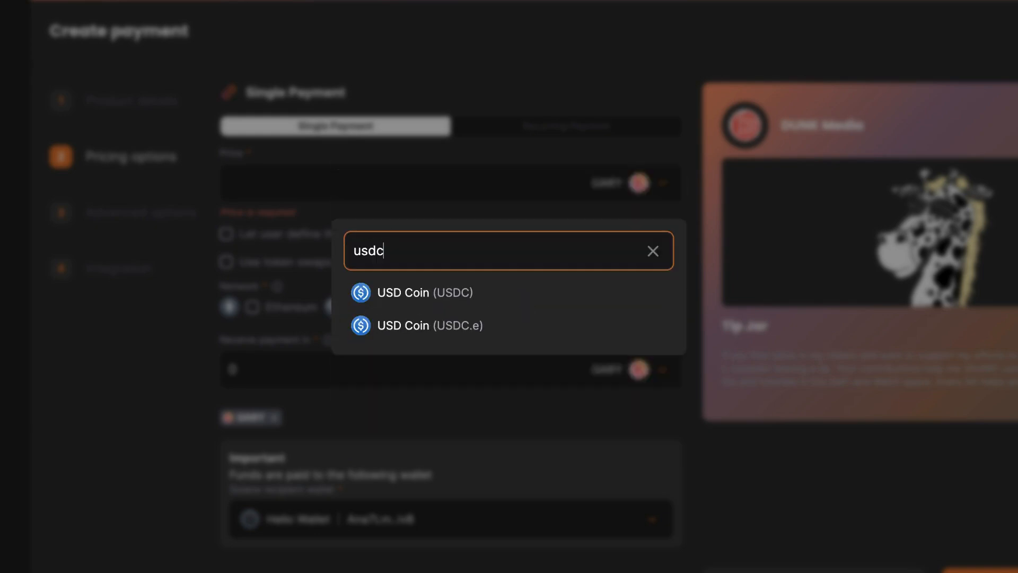
click(398, 299)
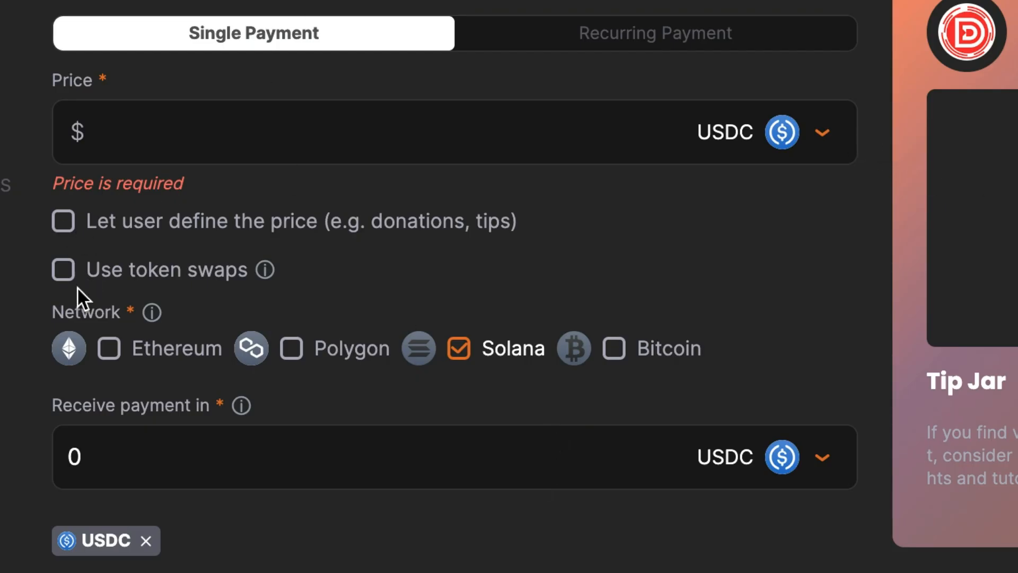
Let the user define the price, and set the price to 1 USDC.
click(63, 221)
click(159, 149)
text(0.)
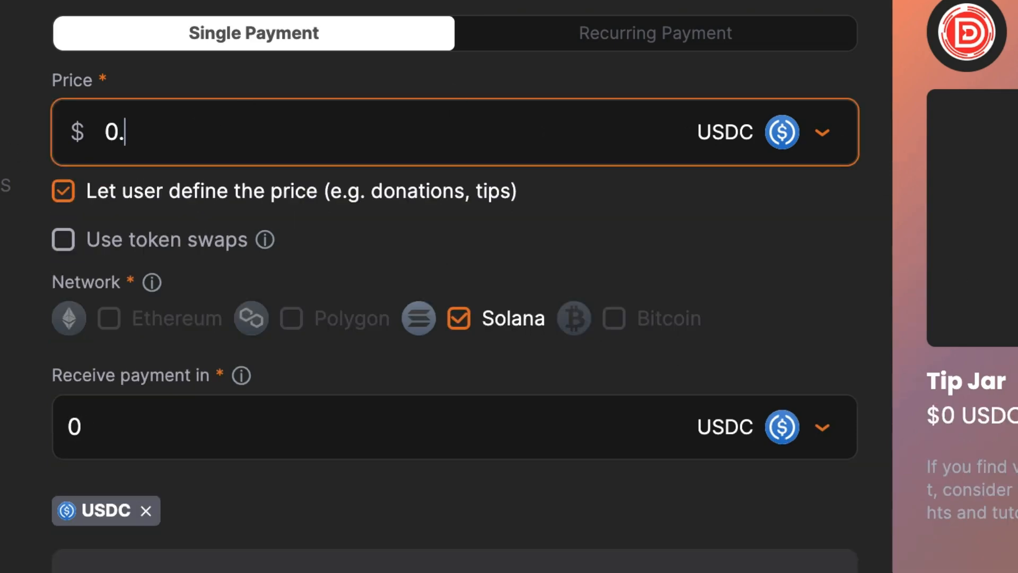
text(01)
key(BackSpace)
key(BackSpace)
key(BackSpace)
key(BackSpace)
text(1)
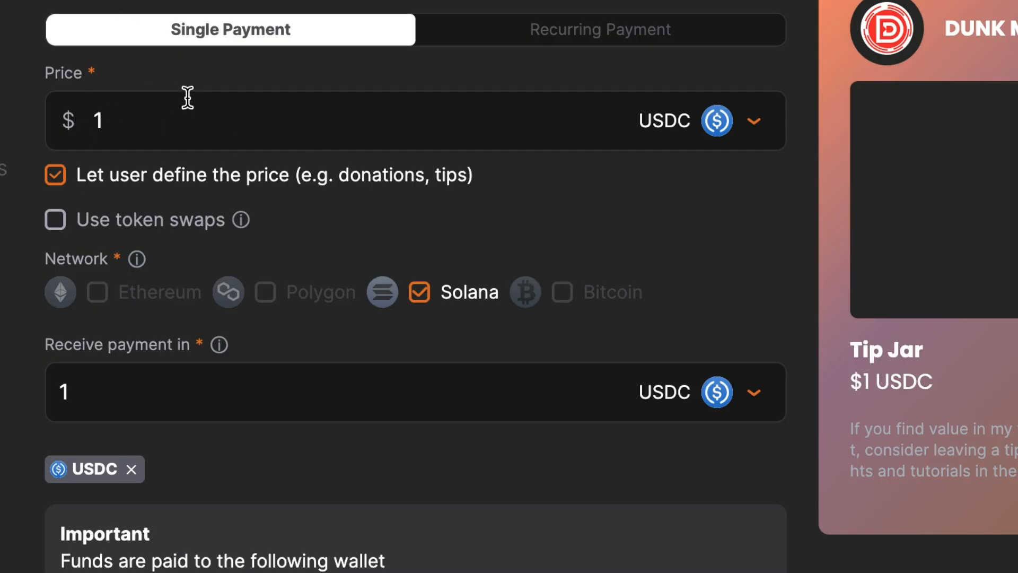
Clear the price value and turn off the user-defined price option.
drag(138, 125, 25, 122)
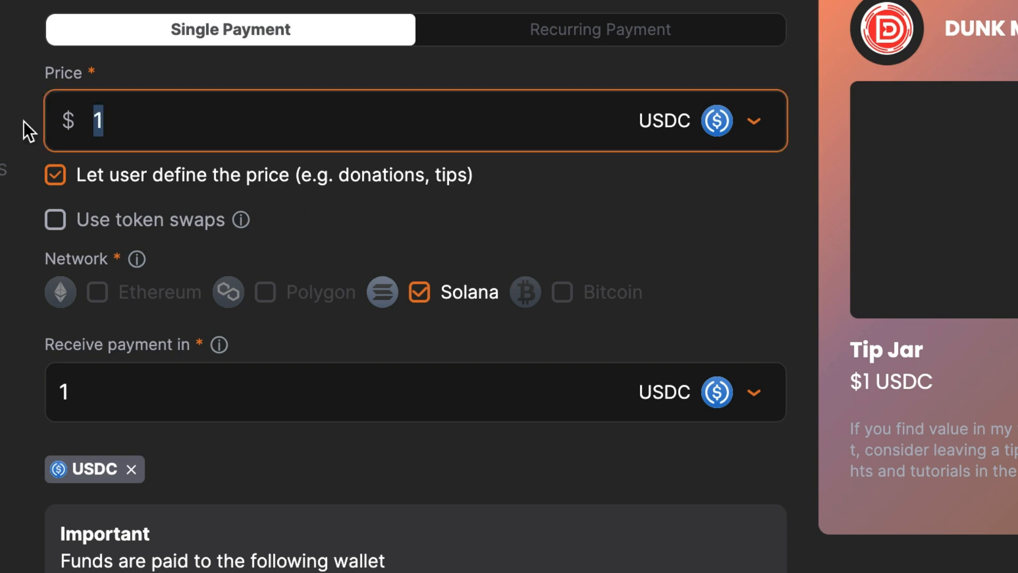
key(BackSpace)
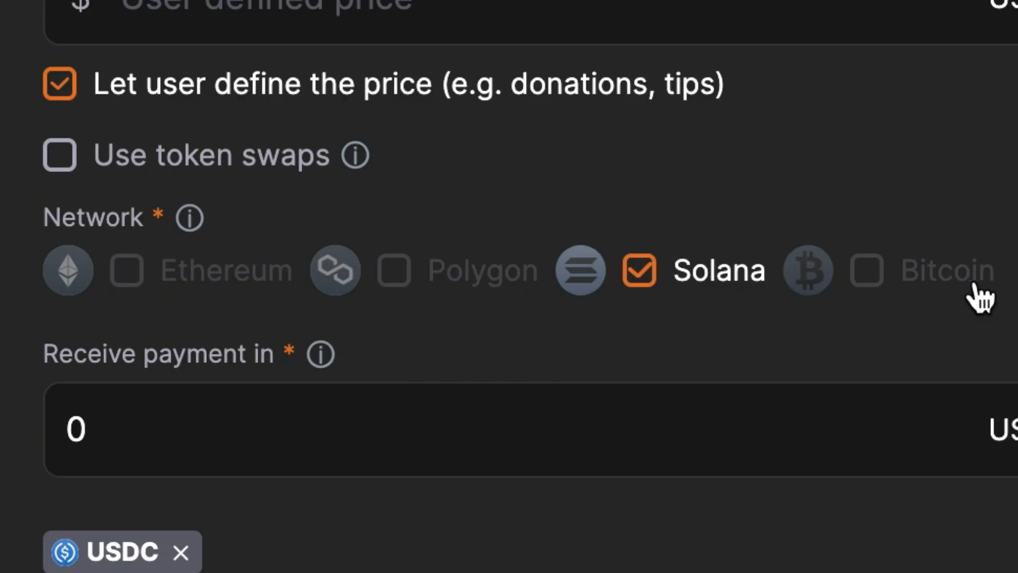
click(59, 83)
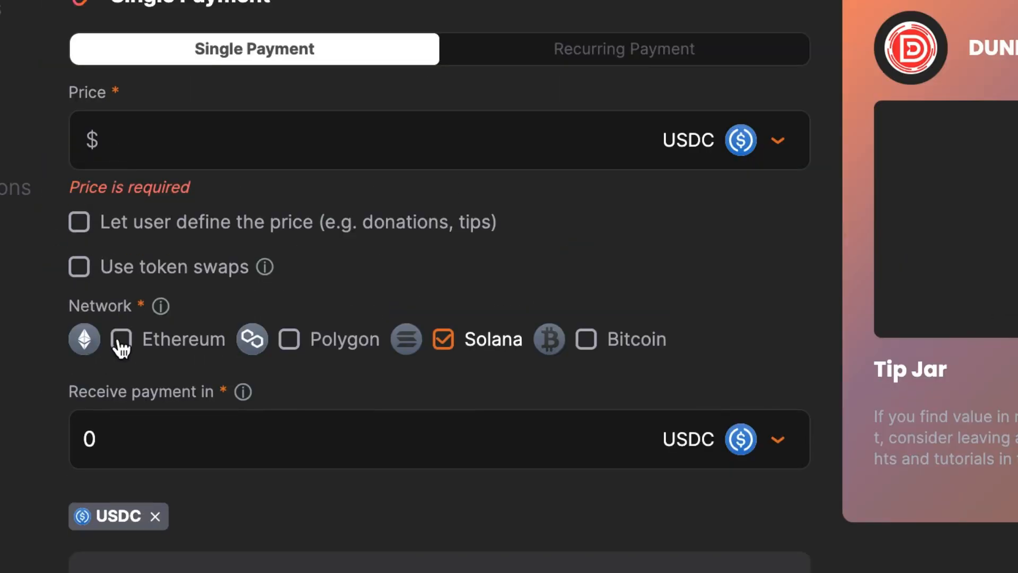
Try to add the Ethereum, Polygon and Bitcoin networks, cancelling each request to link an additional wallet.
click(120, 344)
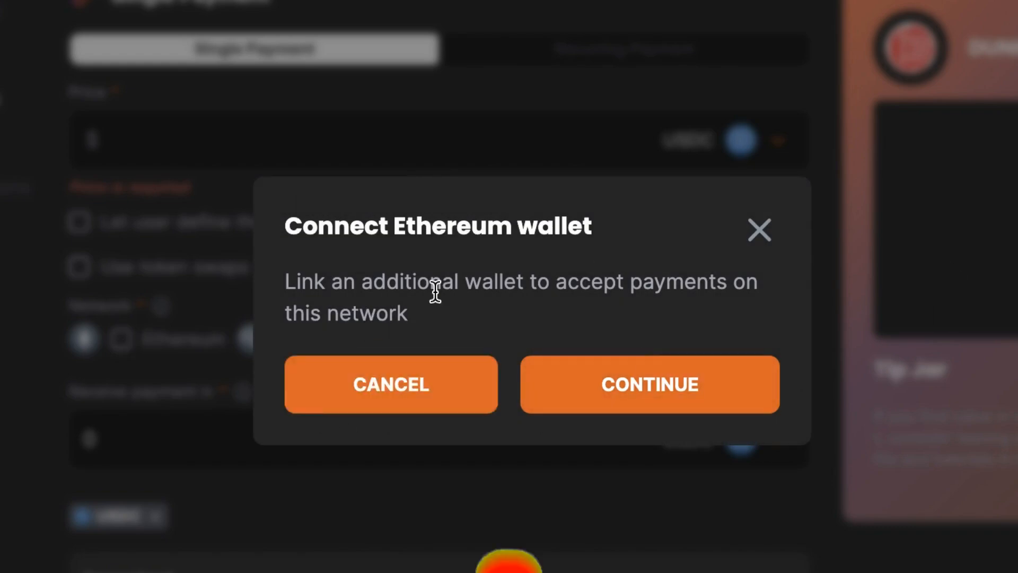
click(384, 374)
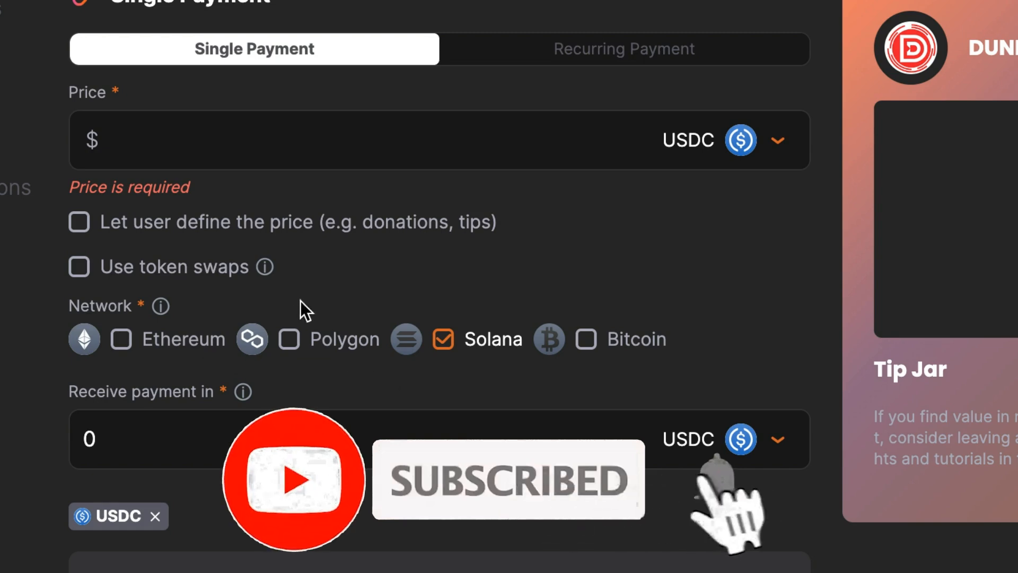
click(290, 339)
click(388, 362)
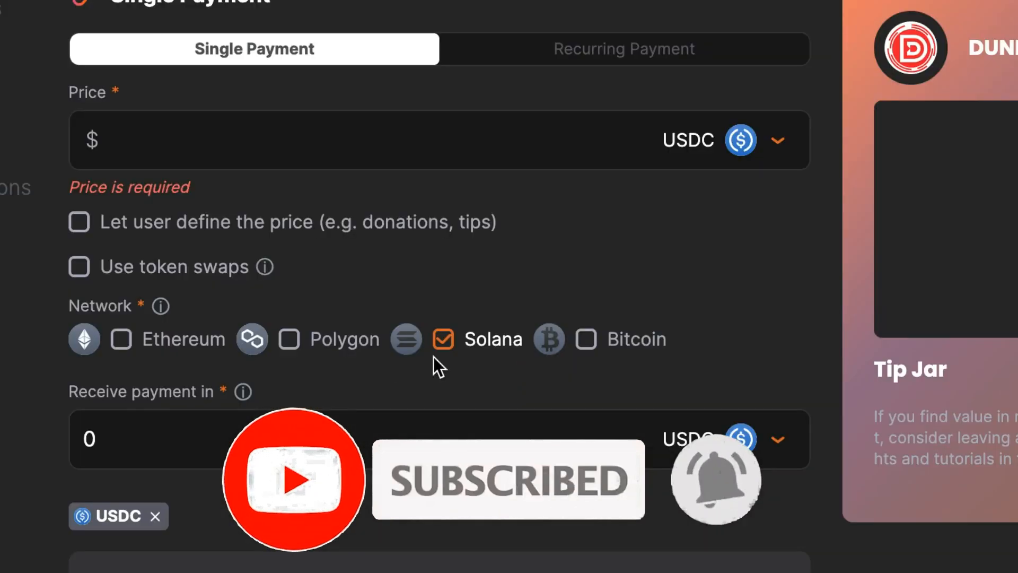
click(588, 340)
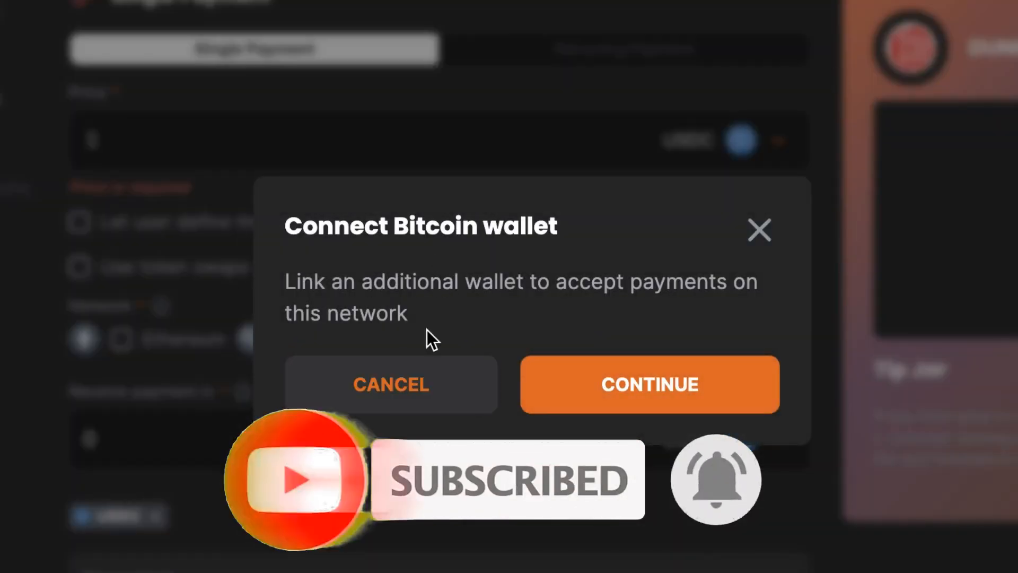
click(398, 366)
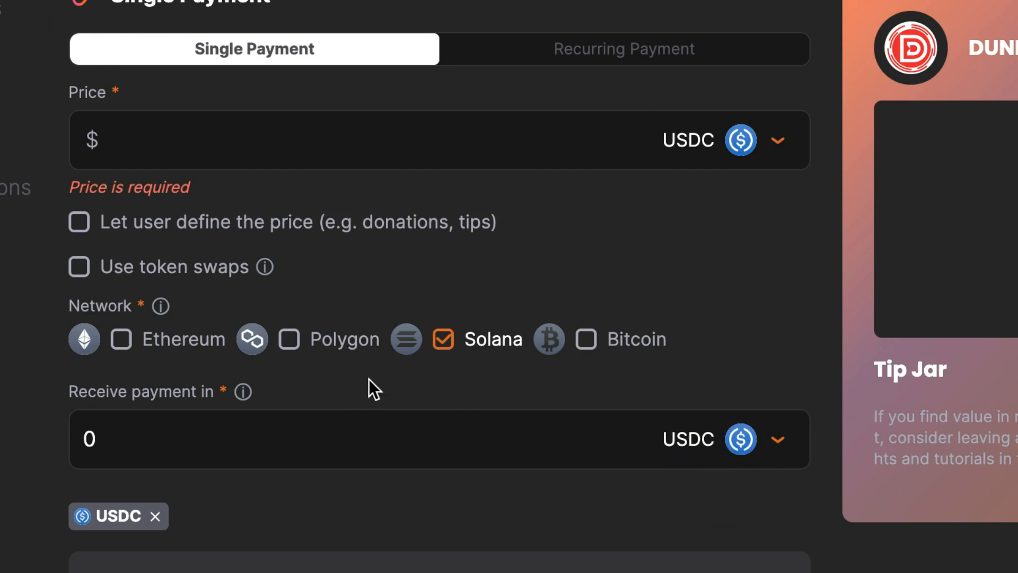
Let the user define the price, and open the form for sending funds to an external wallet, closing it without adding one.
click(80, 223)
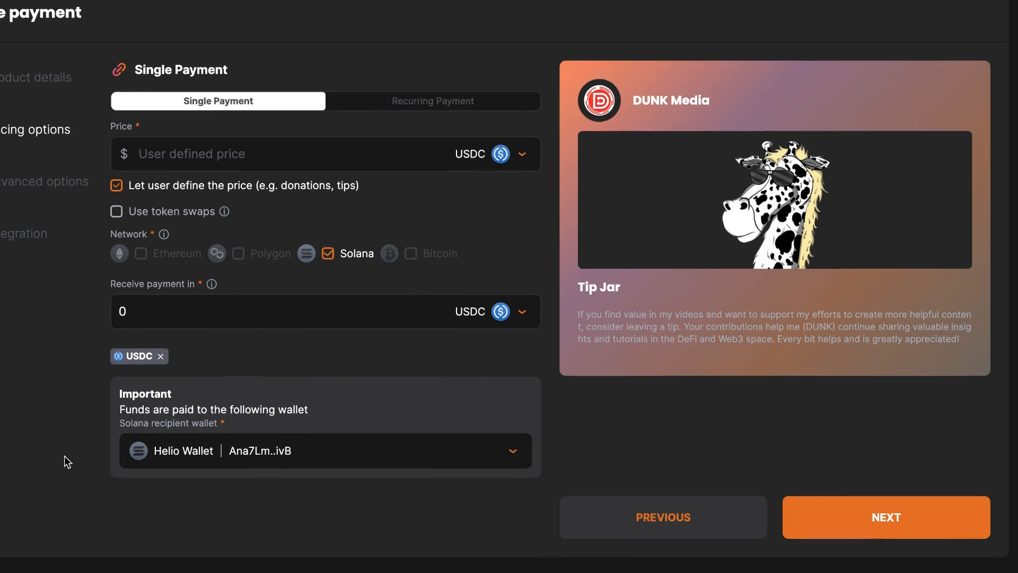
click(516, 462)
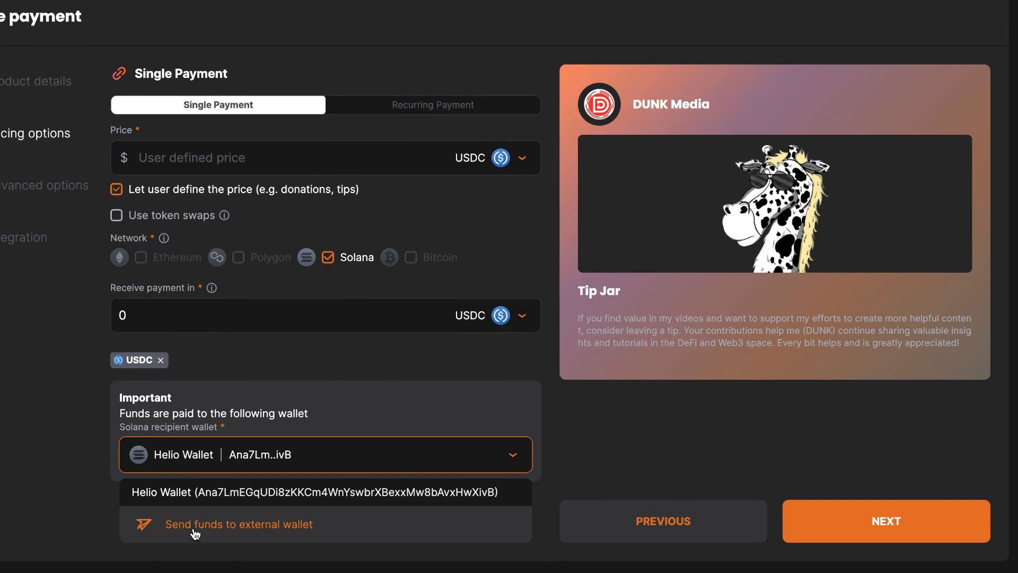
click(193, 536)
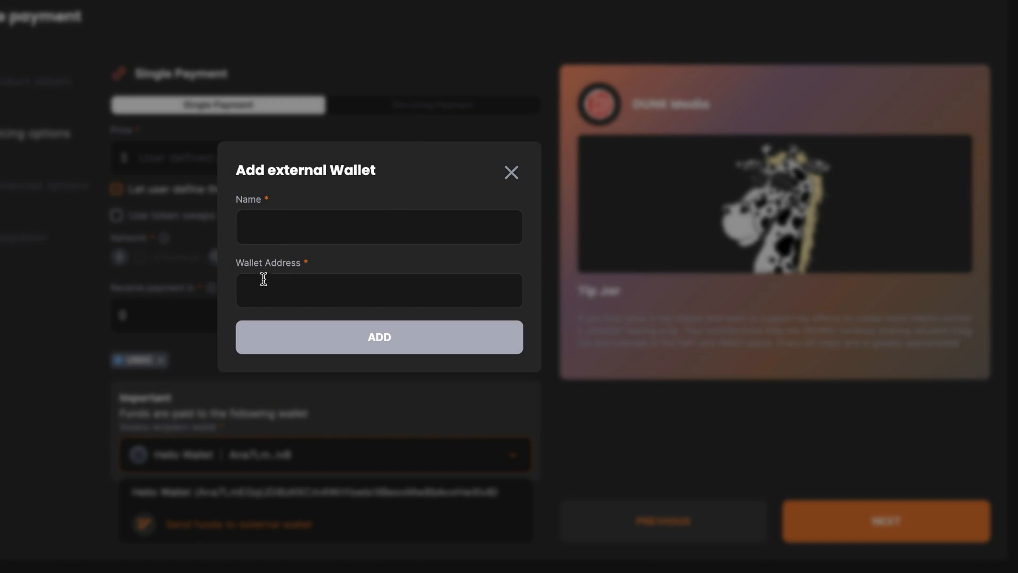
click(511, 173)
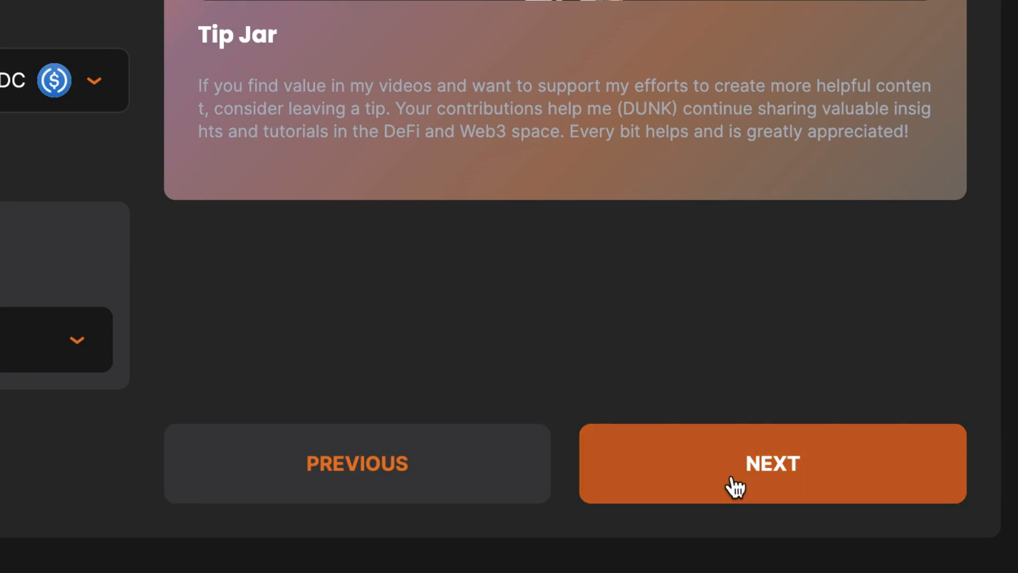
Proceed to the advanced options and enable affiliate links with a 20% revenue share.
click(866, 531)
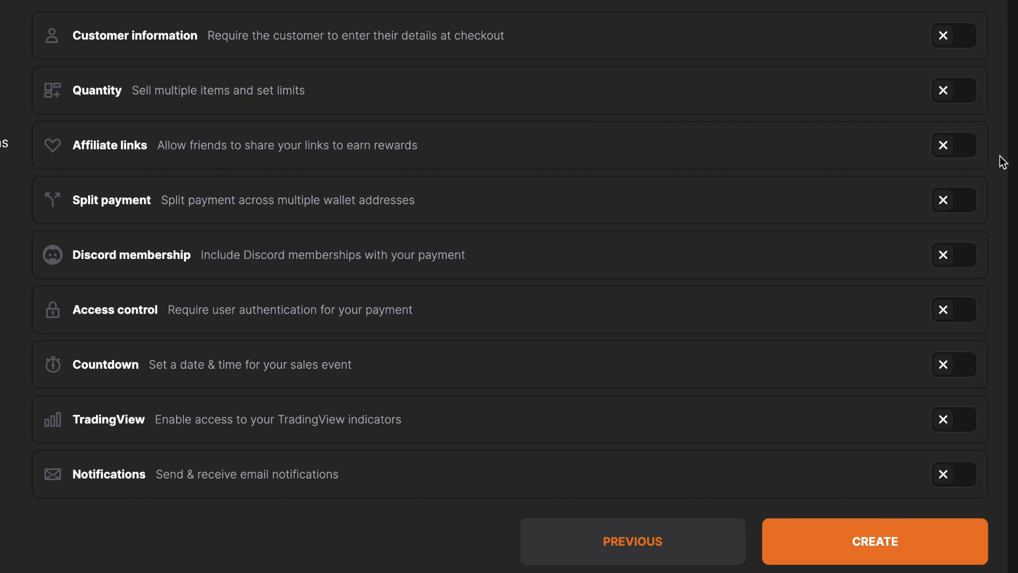
click(952, 153)
click(109, 210)
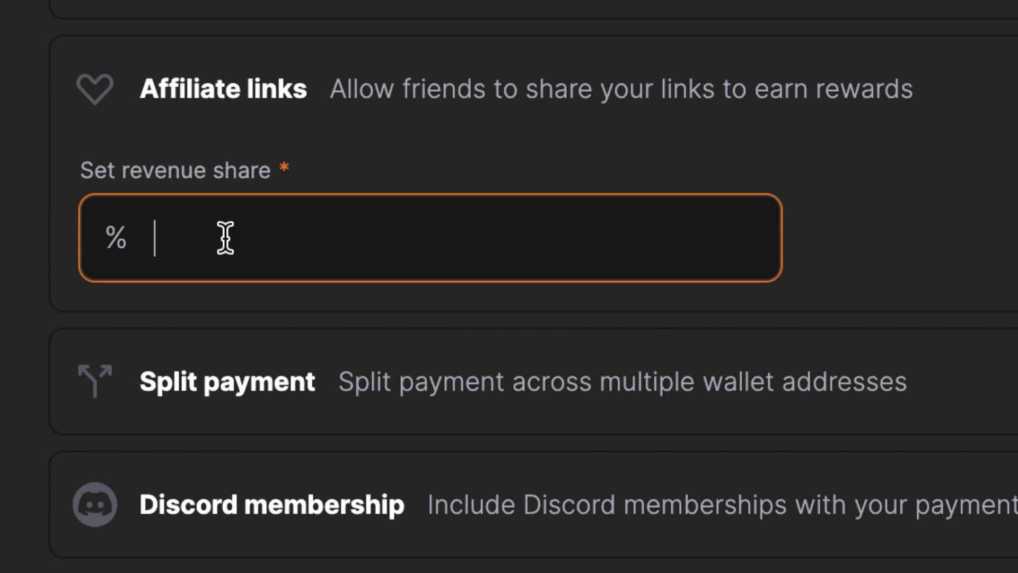
text(20)
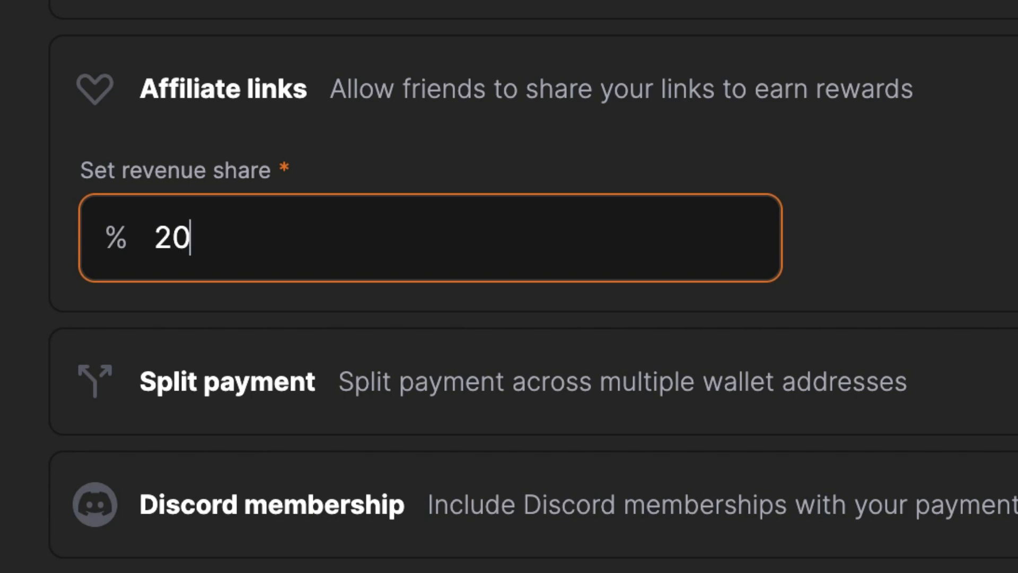
Enable split payment and increase its number of wallets.
click(932, 271)
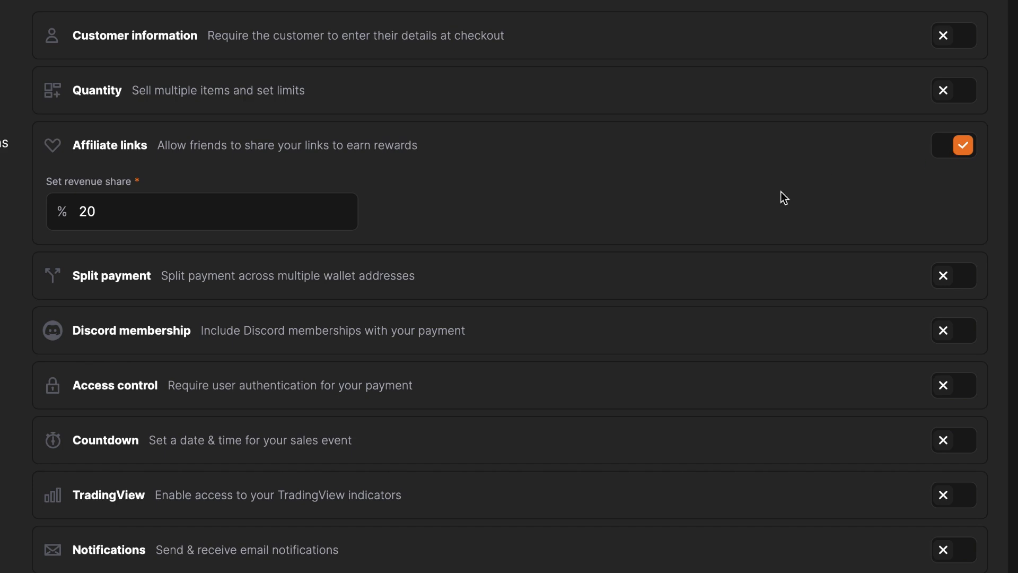
scroll(781, 192, down, 2)
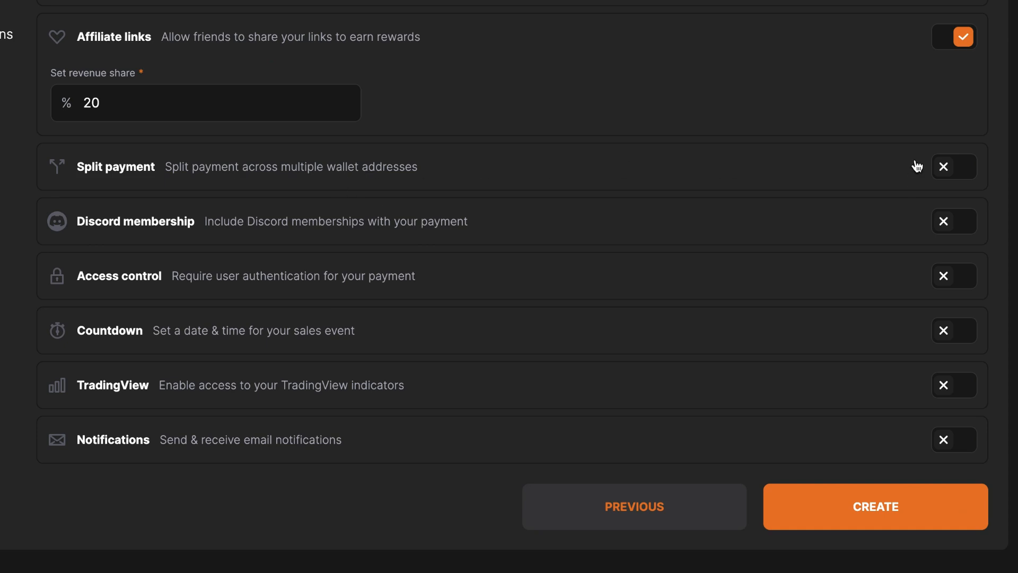
click(959, 171)
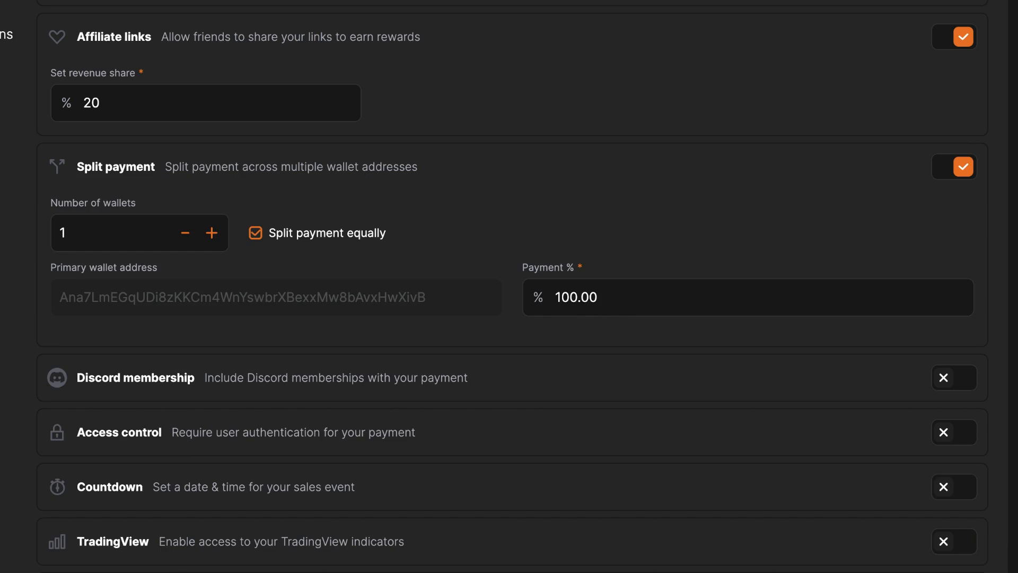
click(211, 233)
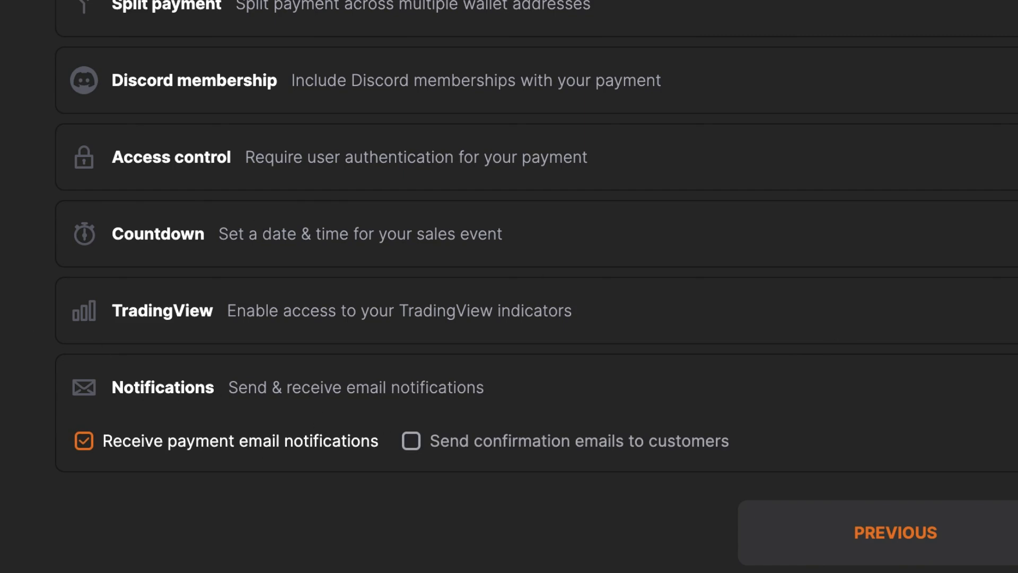
Enable payment email notifications without requiring customer information, and create the pay link.
click(961, 465)
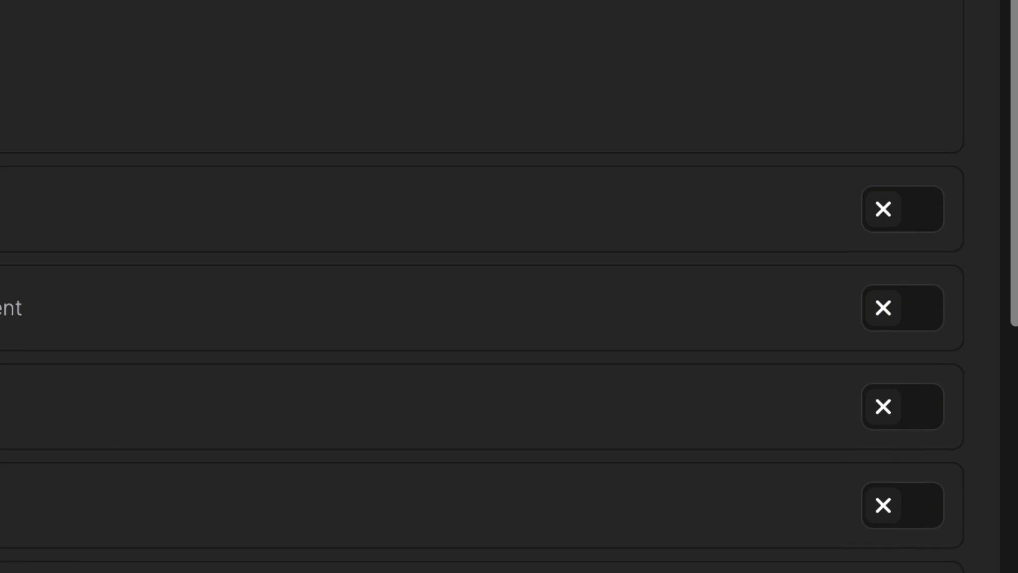
scroll(500, 265, down, 5)
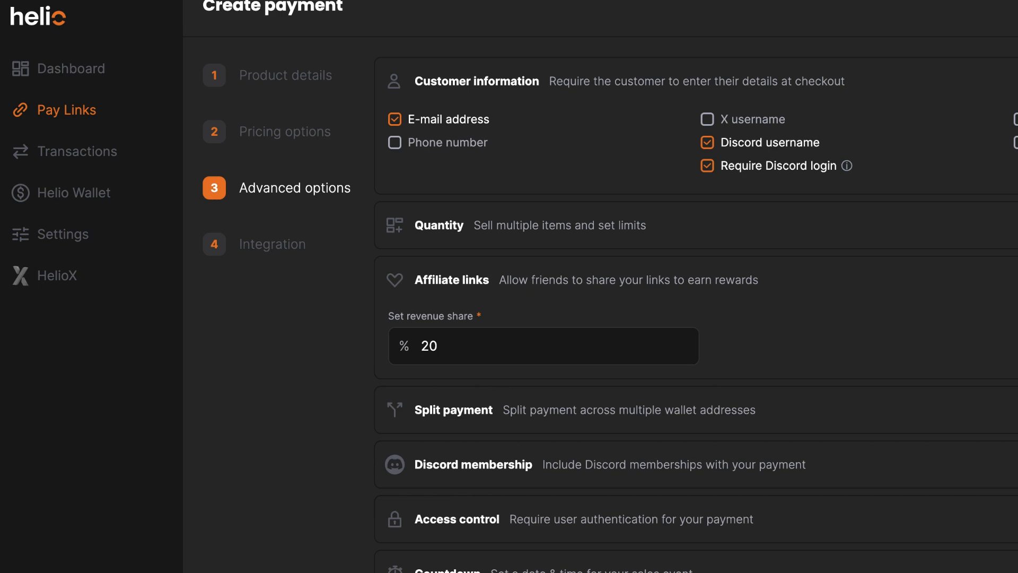
click(1015, 81)
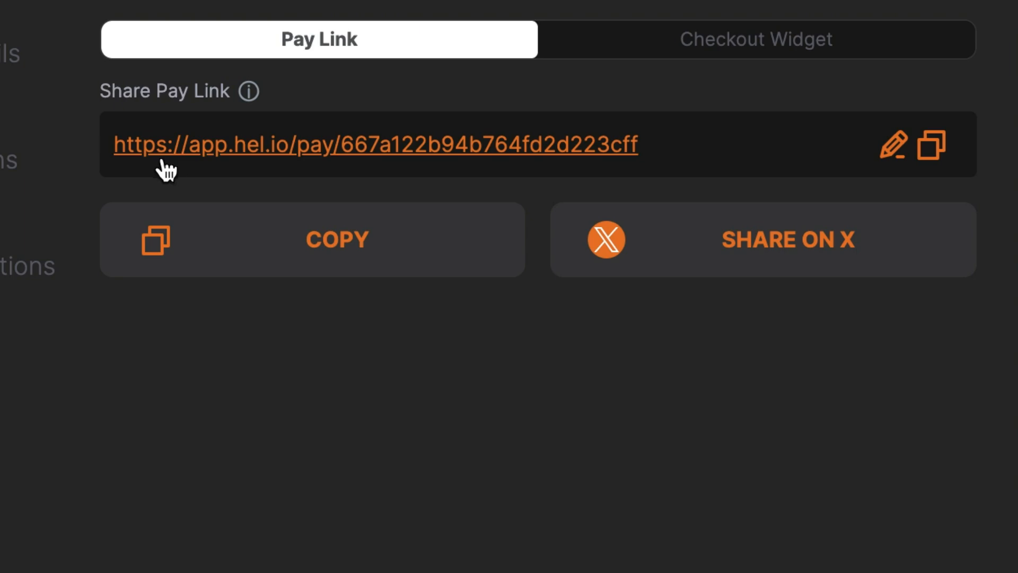
Open the share Pay Link's custom URL for editing and cancel the edit.
click(894, 154)
click(439, 132)
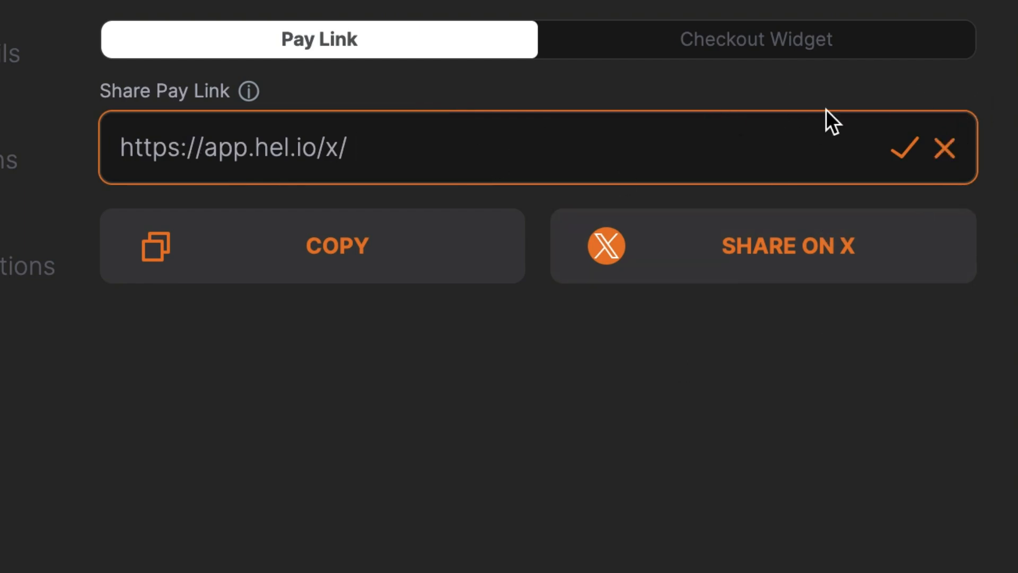
click(935, 152)
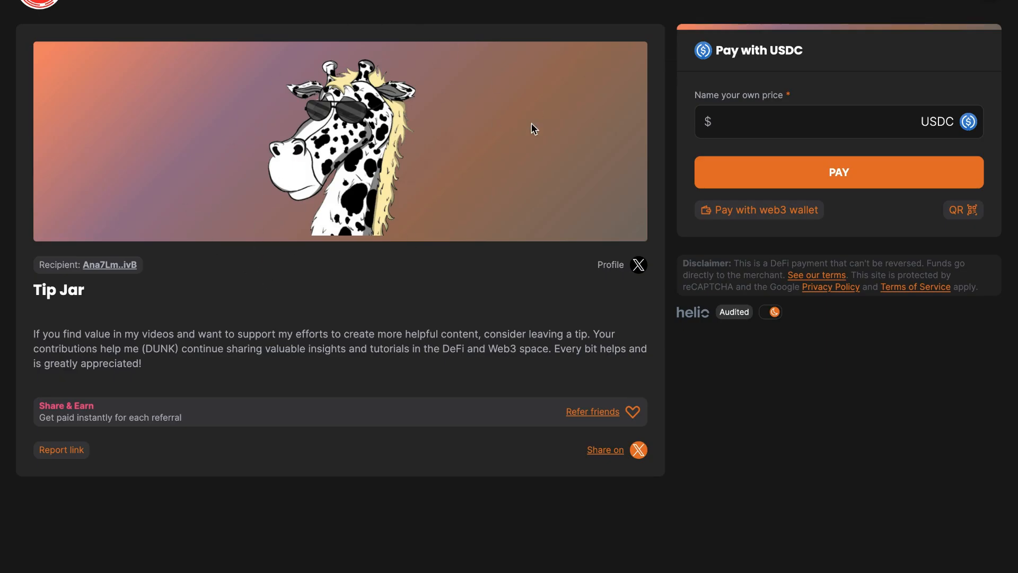
Enter a tip of 5 USDC on the Tip Jar payment page, view the Helio Wallet funding form and close it.
click(842, 124)
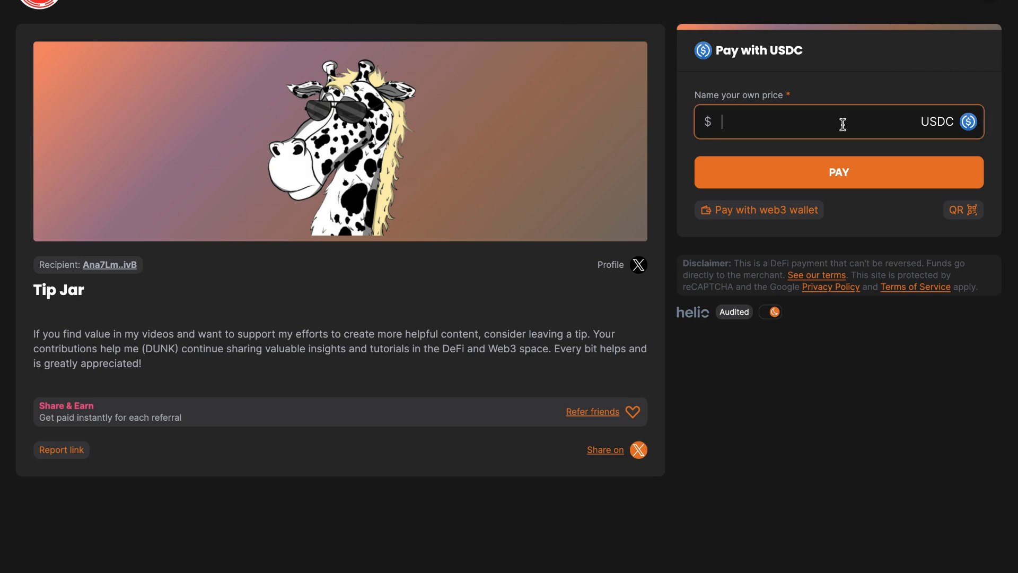
text(5)
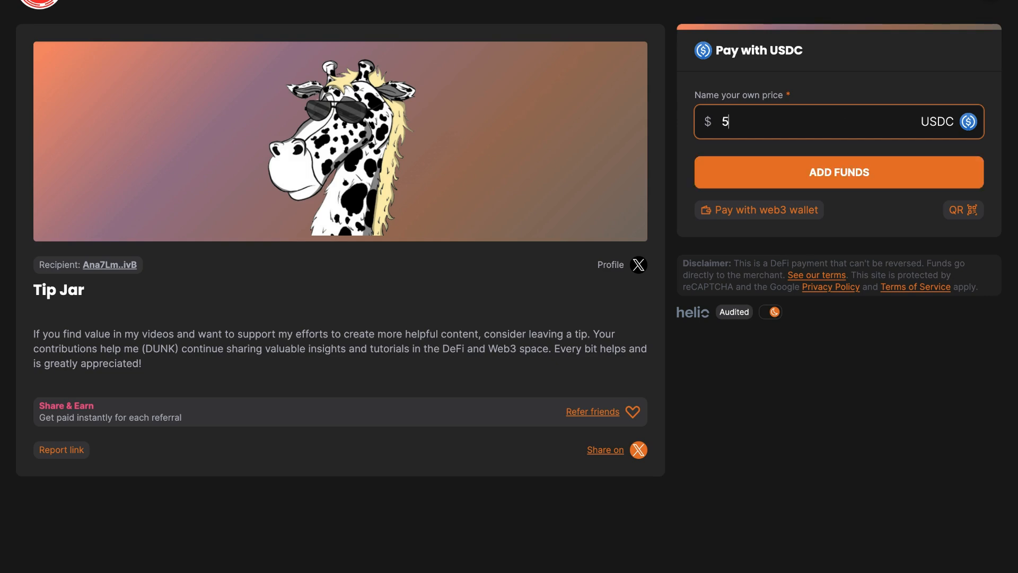
click(792, 185)
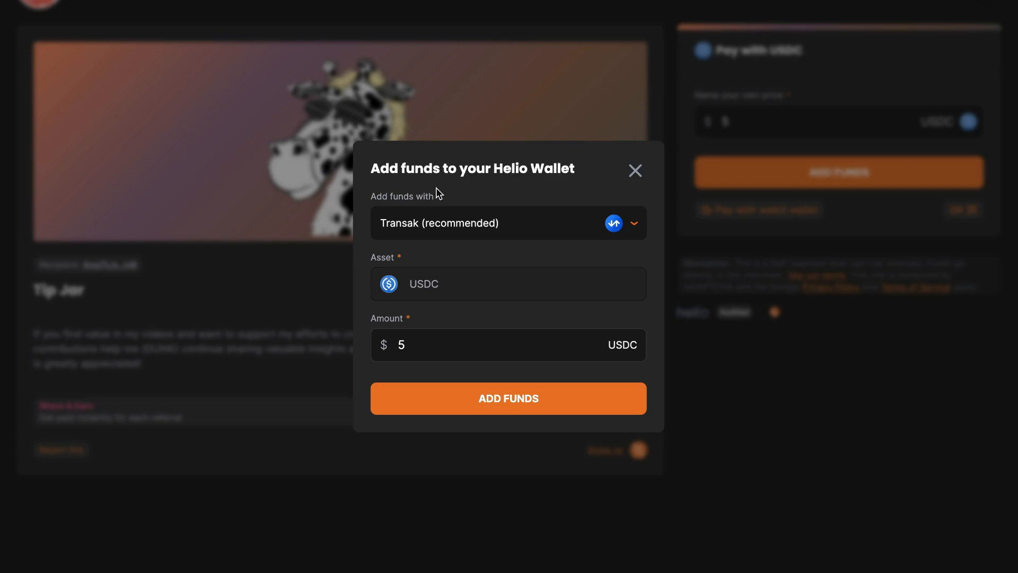
click(635, 170)
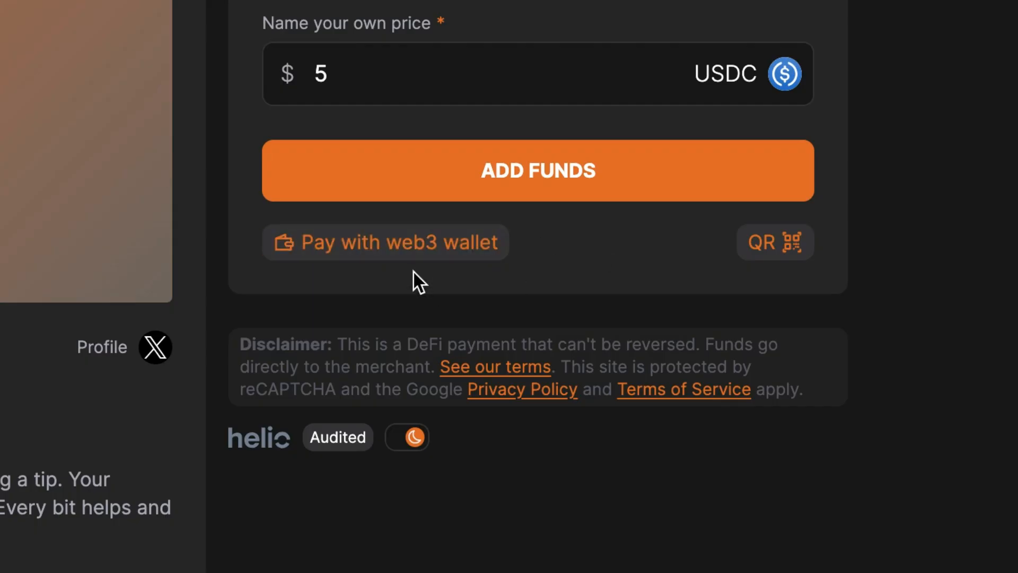
View the web3 wallets offered for paying on Solana, Ethereum and Bitcoin, and close the wallet selection.
click(427, 254)
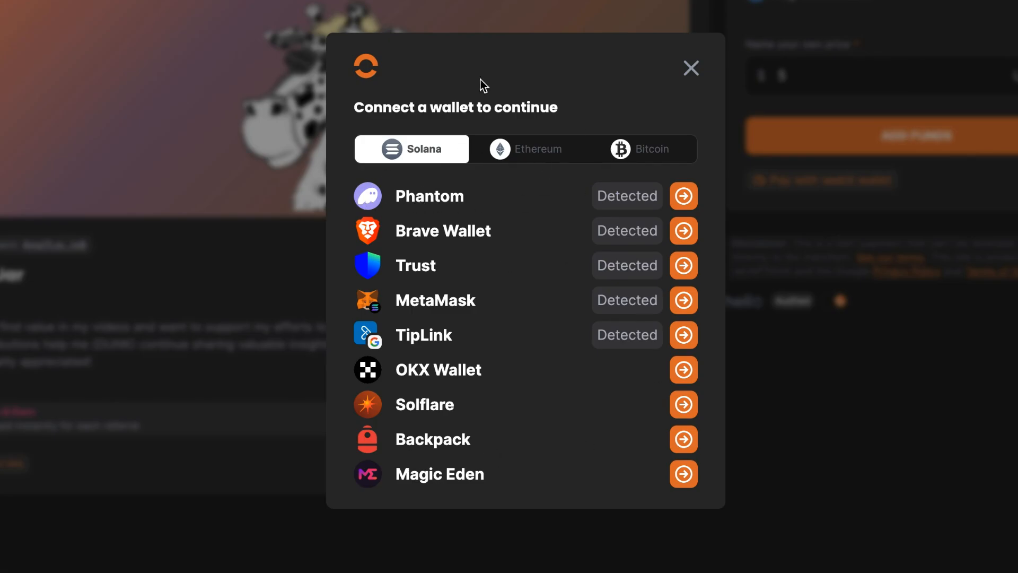
click(544, 149)
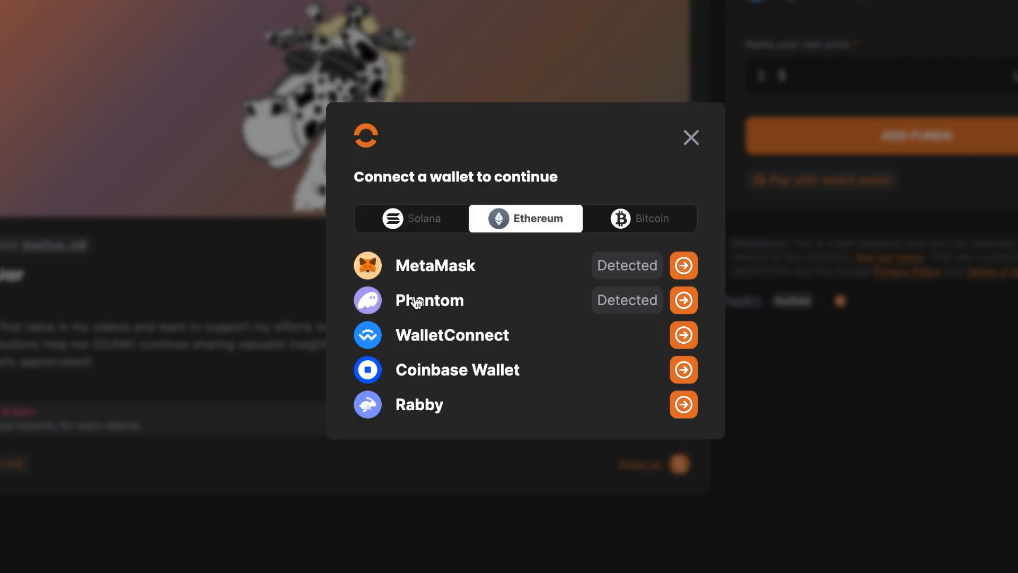
click(621, 219)
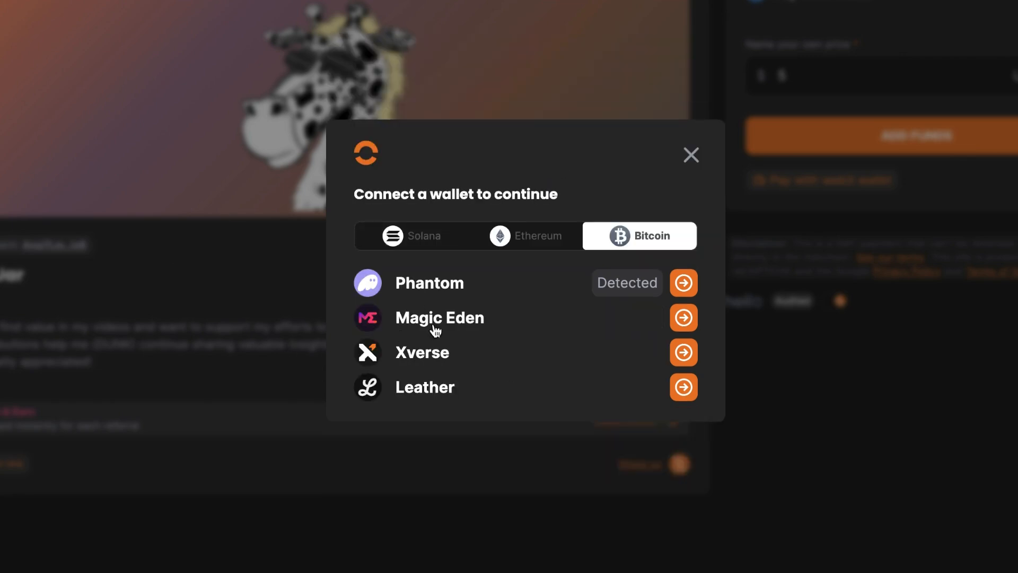
click(413, 243)
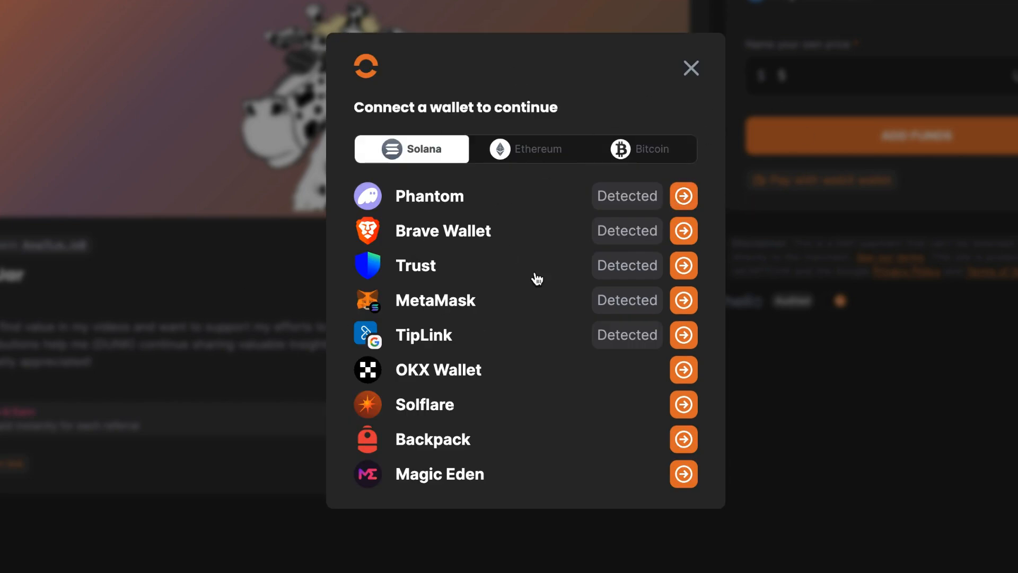
click(691, 68)
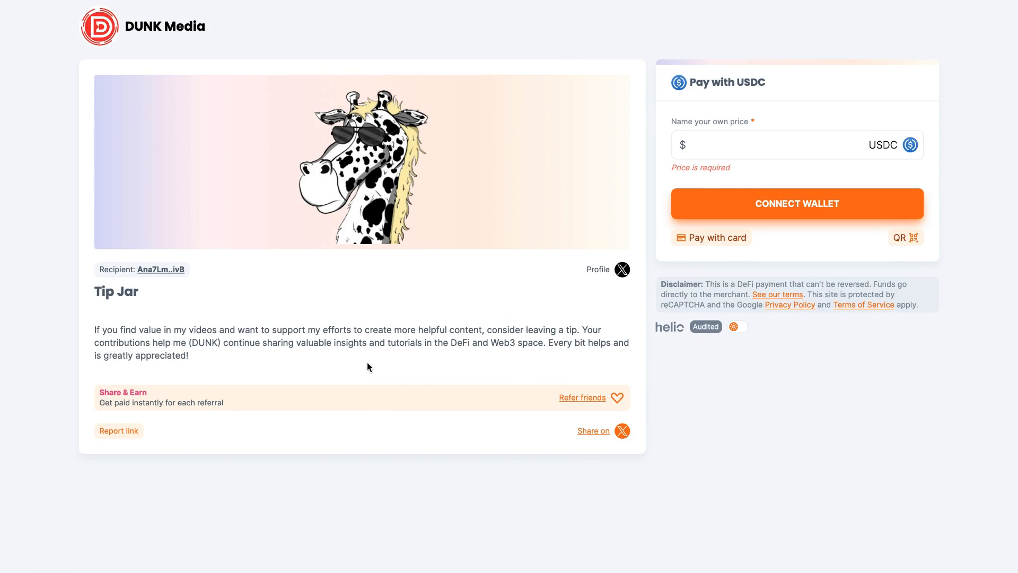
Open the friend referral option of the Tip Jar page and dismiss the Solana wallet connection dialog.
click(586, 406)
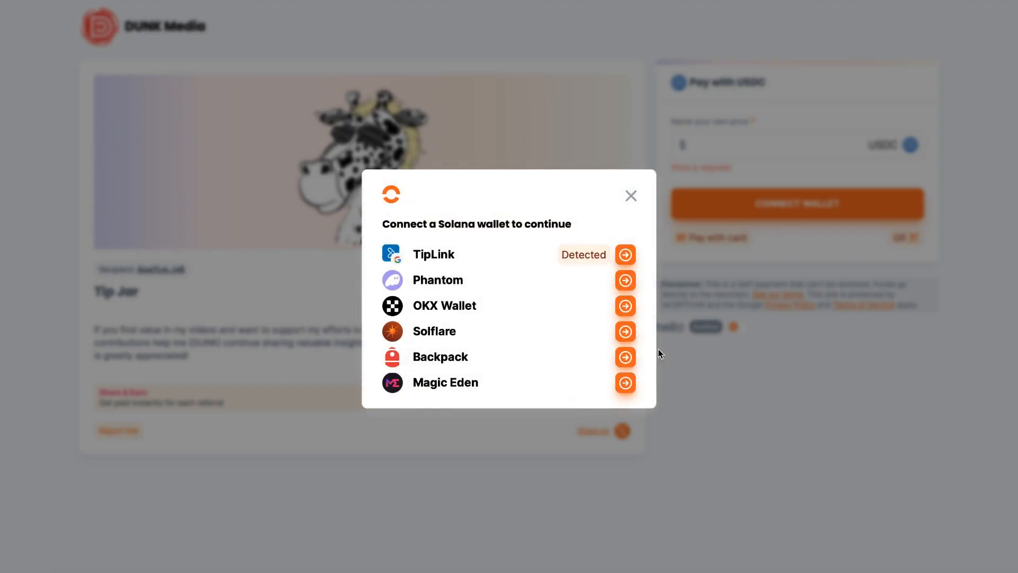
click(759, 412)
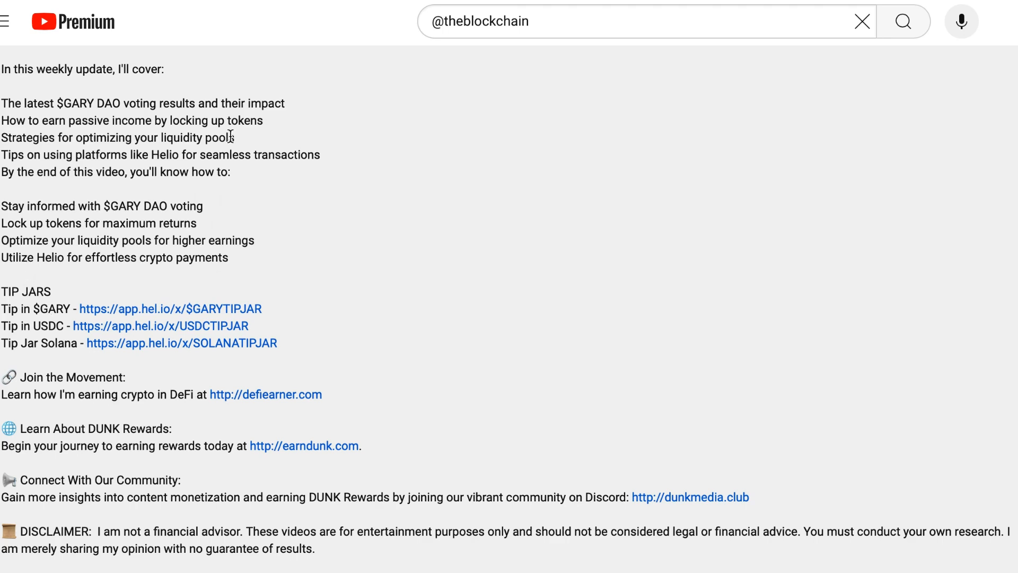
Switch to the YouTube video page and examine the tip jar links in its description.
scroll(238, 268, up, 15)
scroll(238, 268, down, 12)
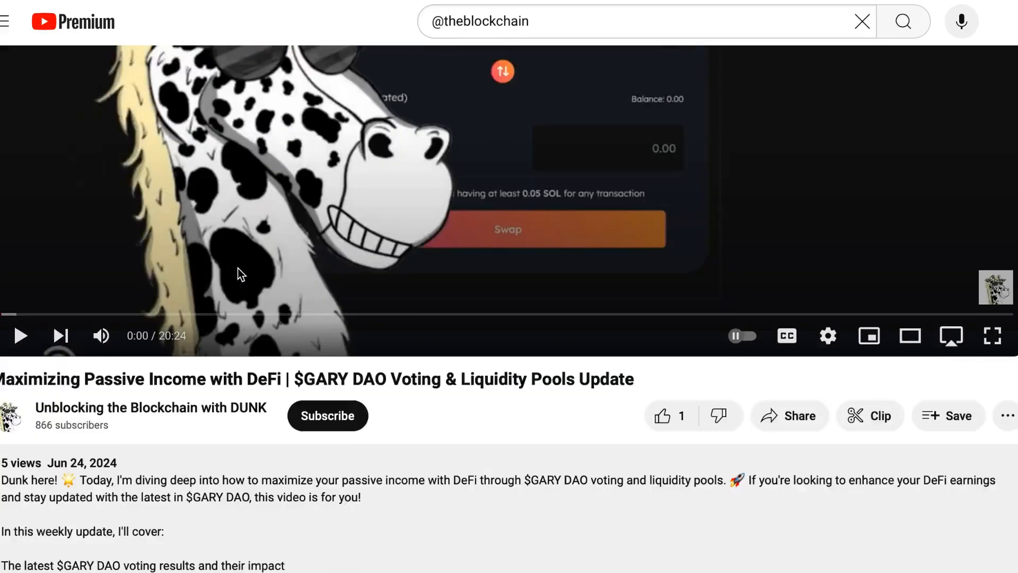
scroll(238, 269, up, 11)
scroll(237, 269, down, 12)
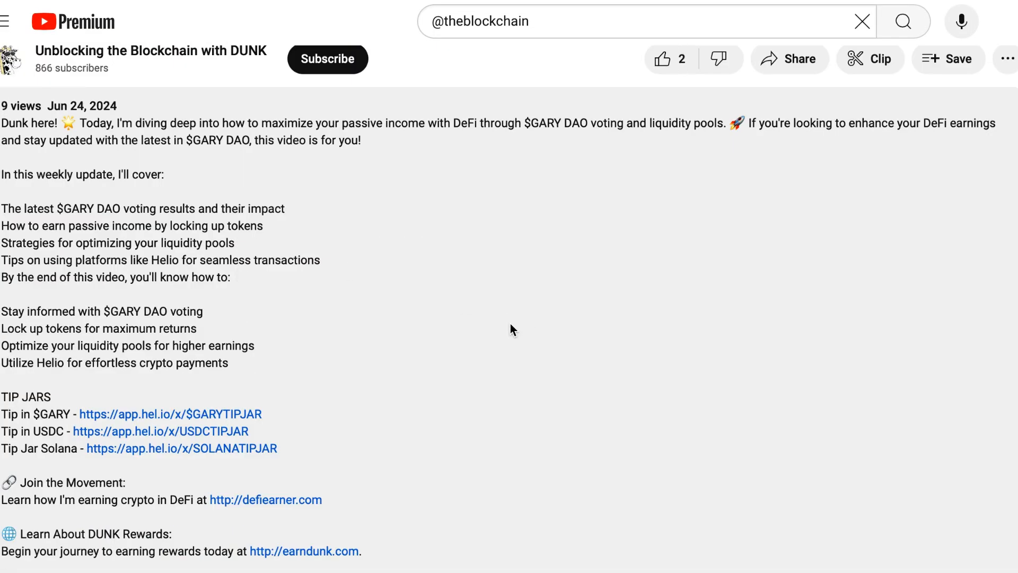
scroll(510, 325, up, 1)
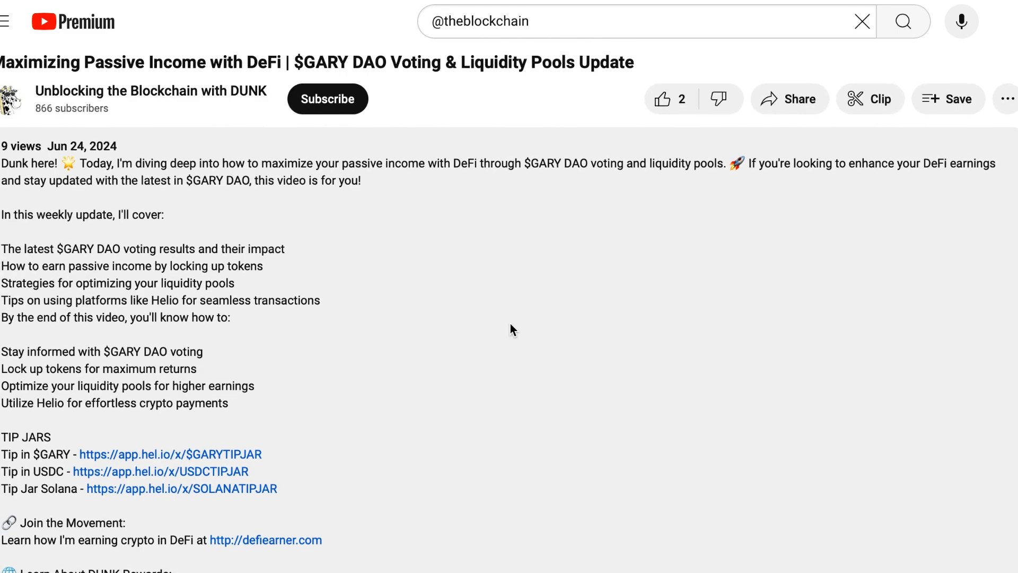
scroll(510, 324, down, 2)
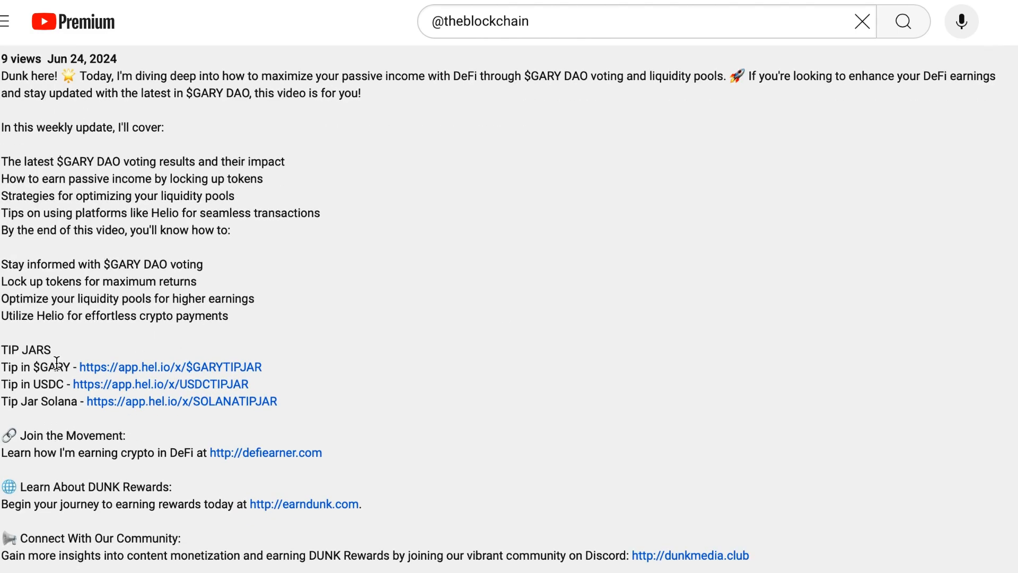